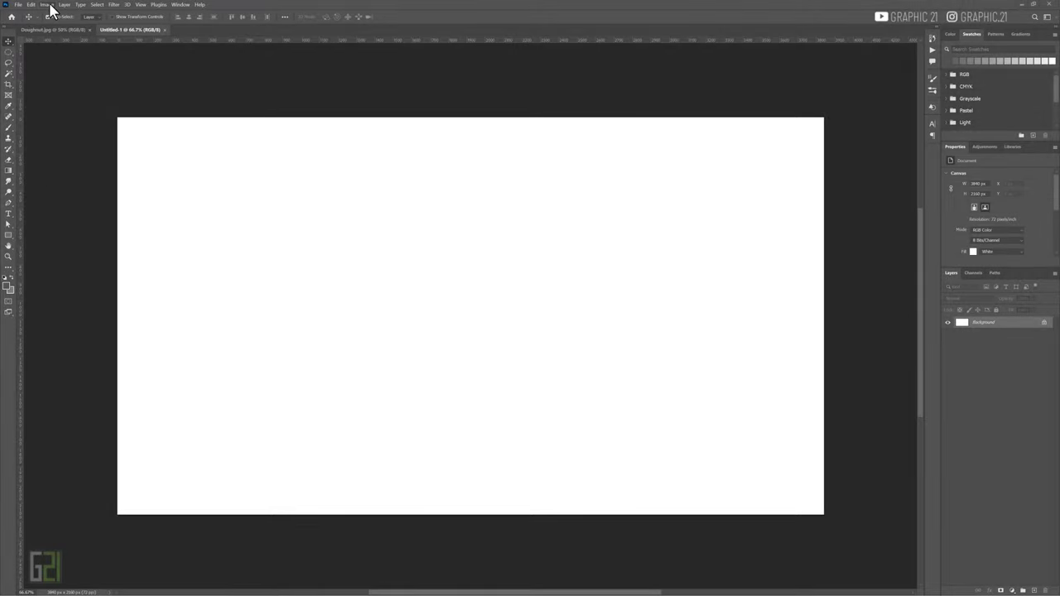
{"action": "left_click", "coordinate": [52, 7]}
{"action": "left_click", "coordinate": [61, 66]}
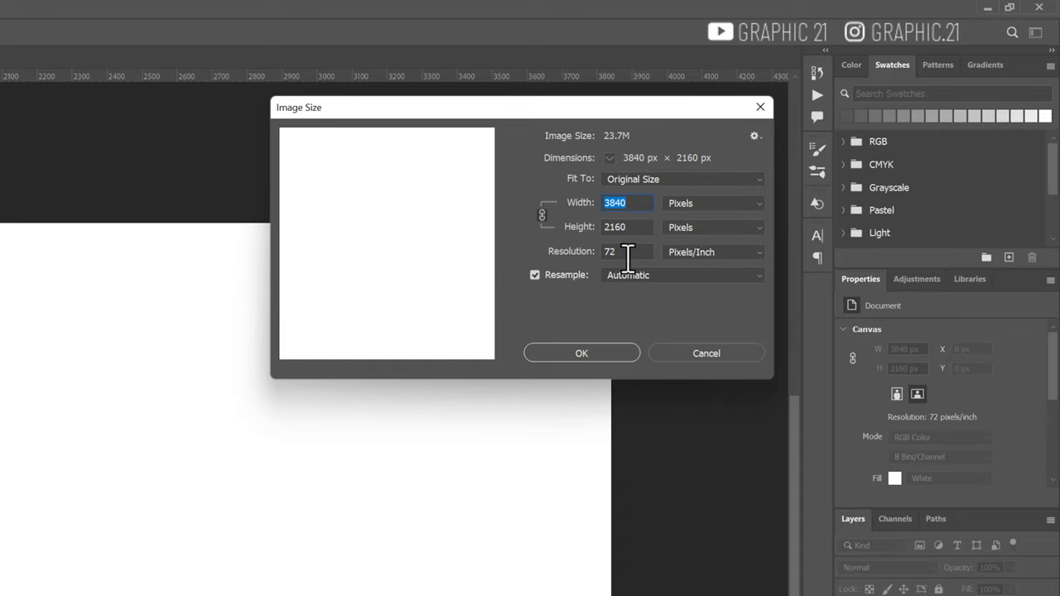
{"action": "left_click", "coordinate": [589, 351]}
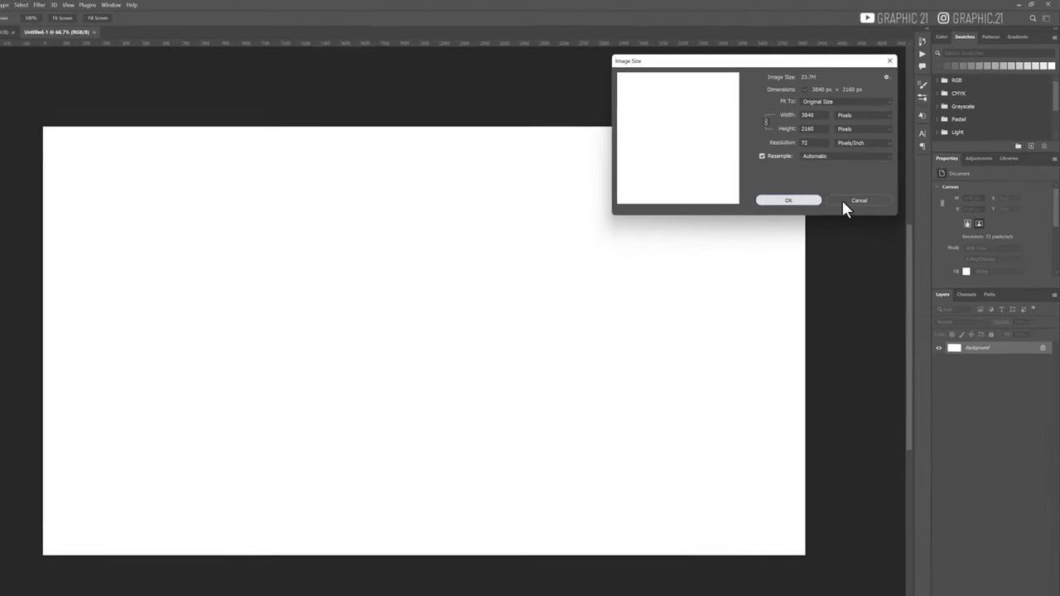
{"action": "left_click", "coordinate": [843, 200]}
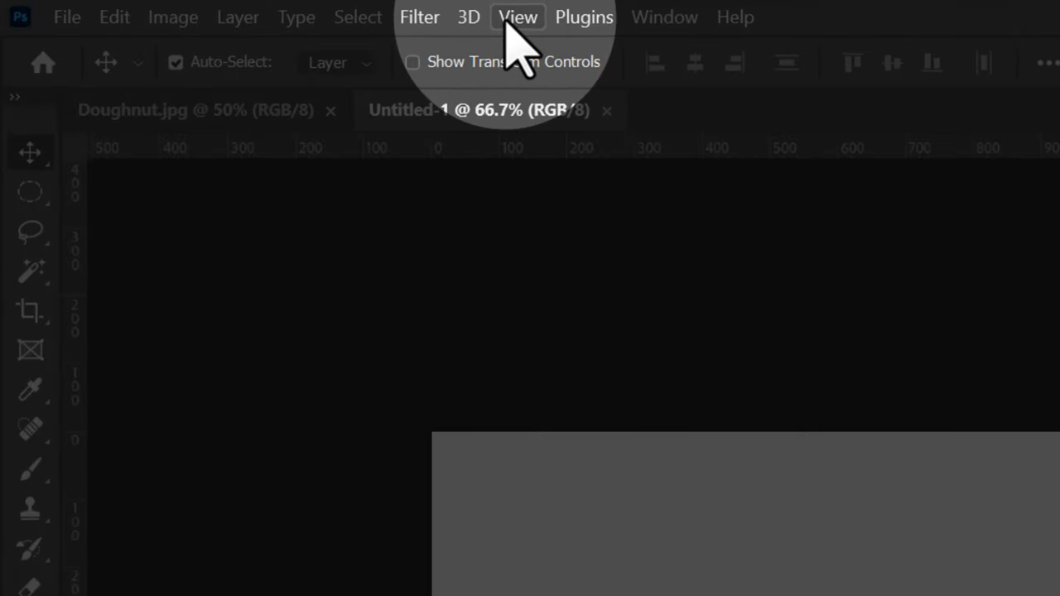
- Turn on the grid over the blank 3840 × 2160 canvas, then review the other View > Show extras
{"action": "left_click", "coordinate": [489, 17]}
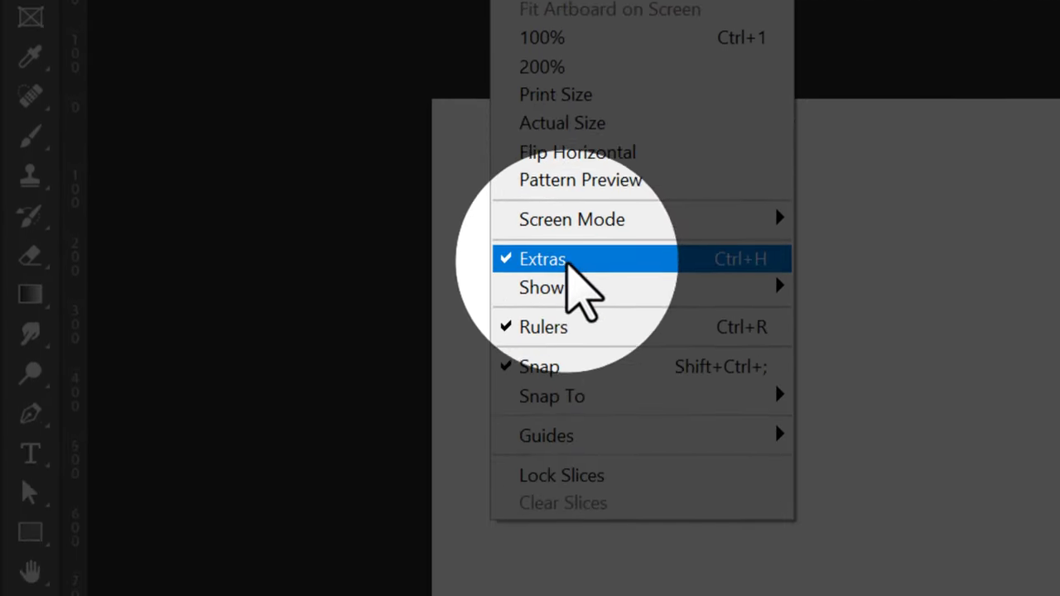
{"action": "mouse_move", "coordinate": [252, 196]}
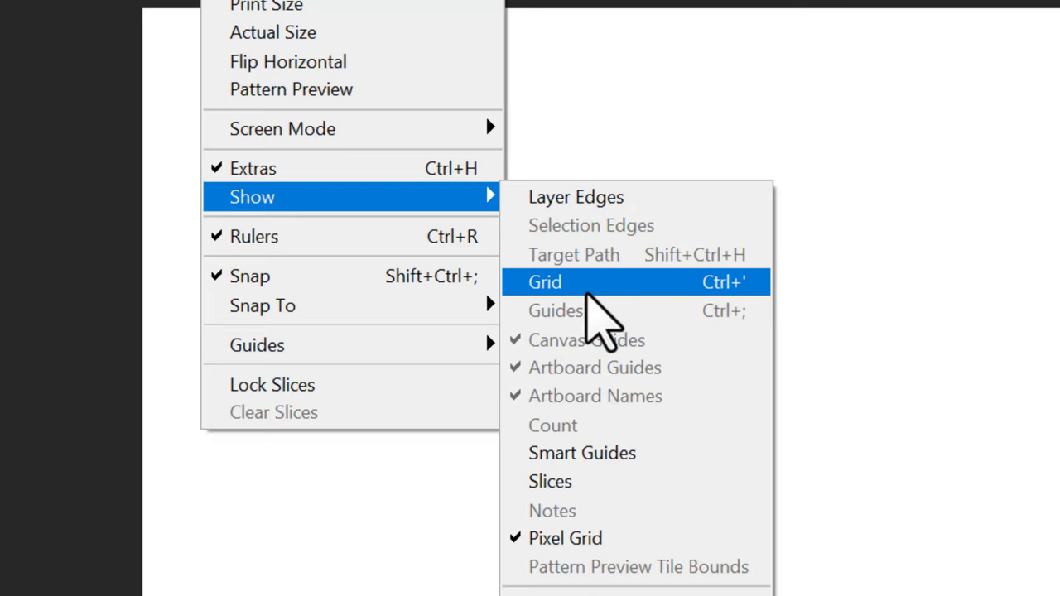
{"action": "left_click", "coordinate": [586, 290]}
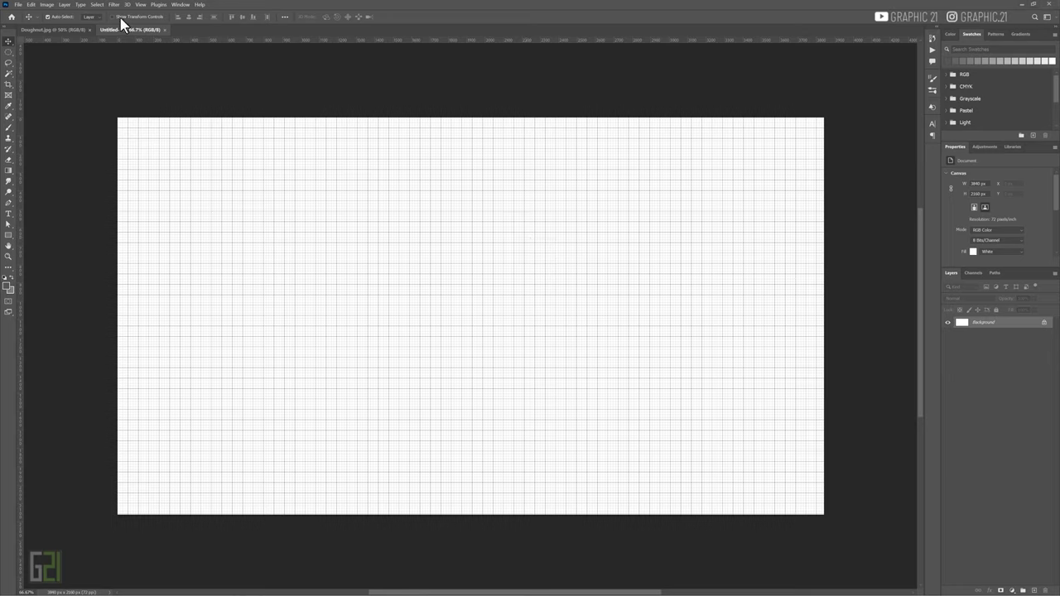
{"action": "left_click", "coordinate": [141, 5]}
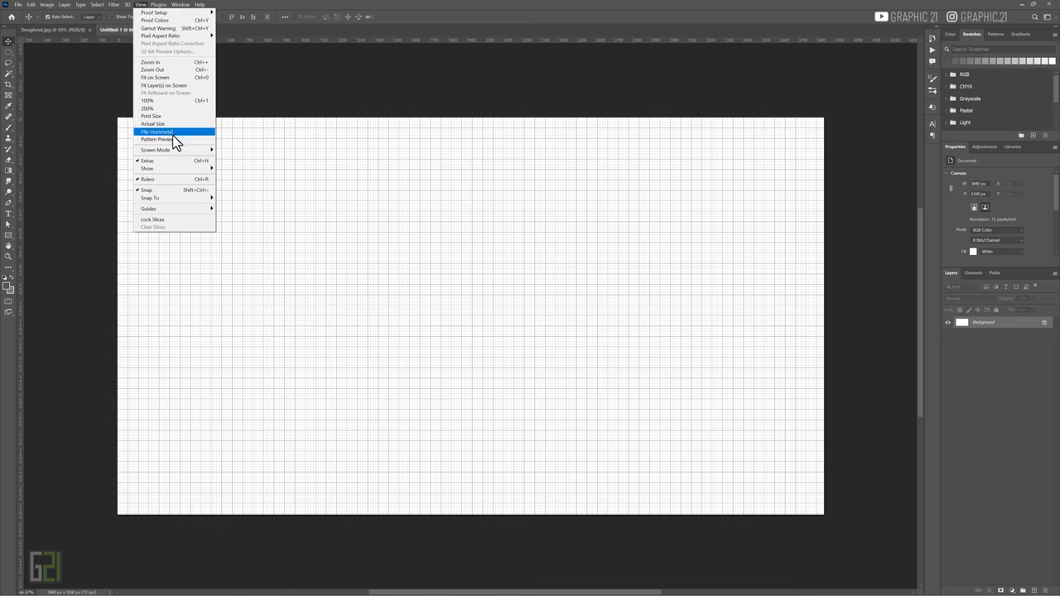
{"action": "left_click", "coordinate": [181, 170]}
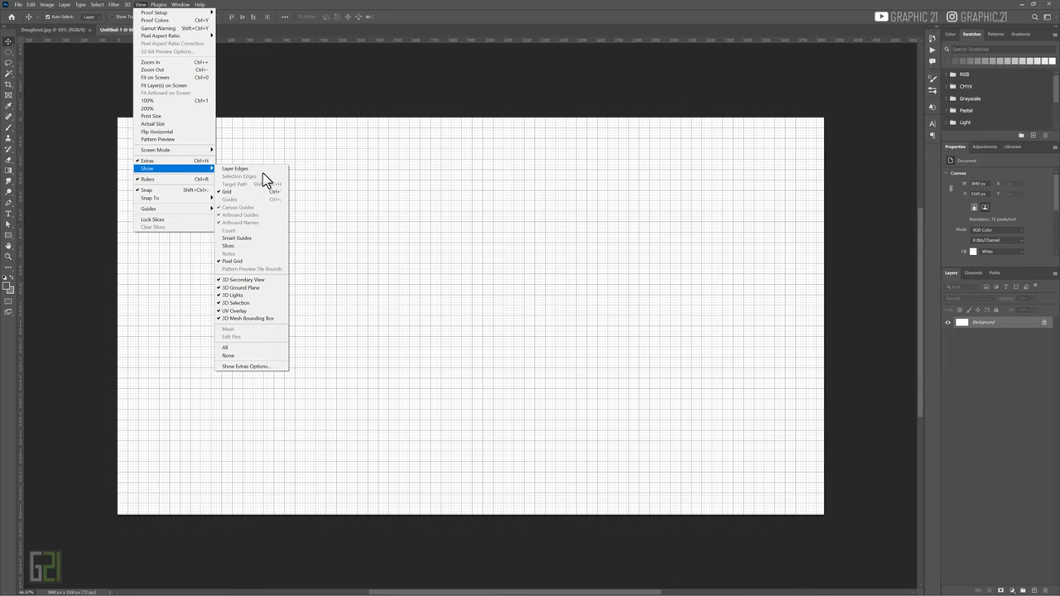
{"action": "left_click", "coordinate": [281, 9]}
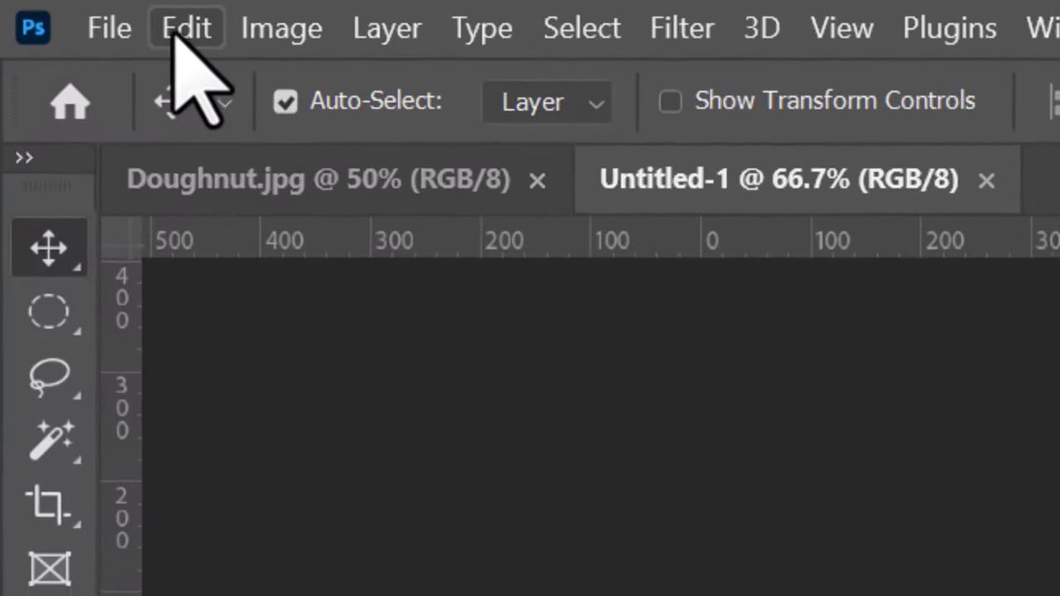
{"action": "left_click", "coordinate": [181, 31]}
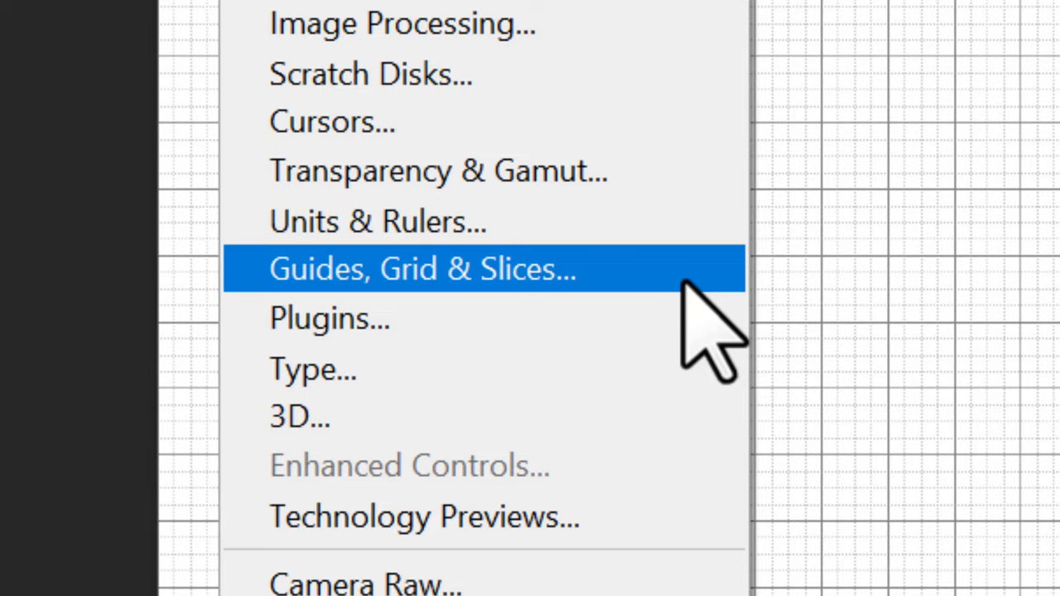
{"action": "left_click", "coordinate": [684, 282]}
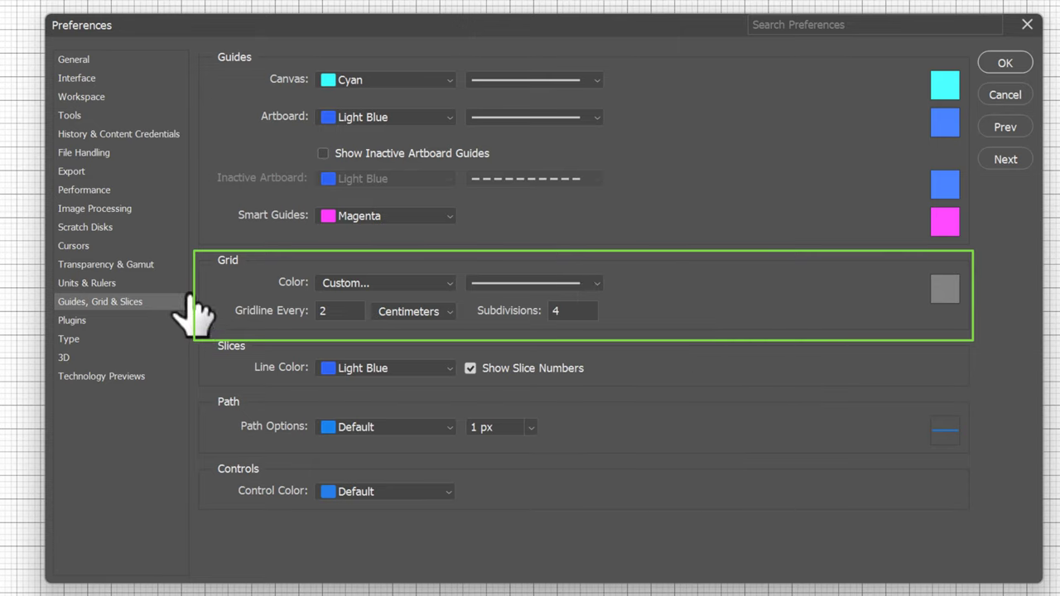
{"action": "left_click", "coordinate": [941, 298]}
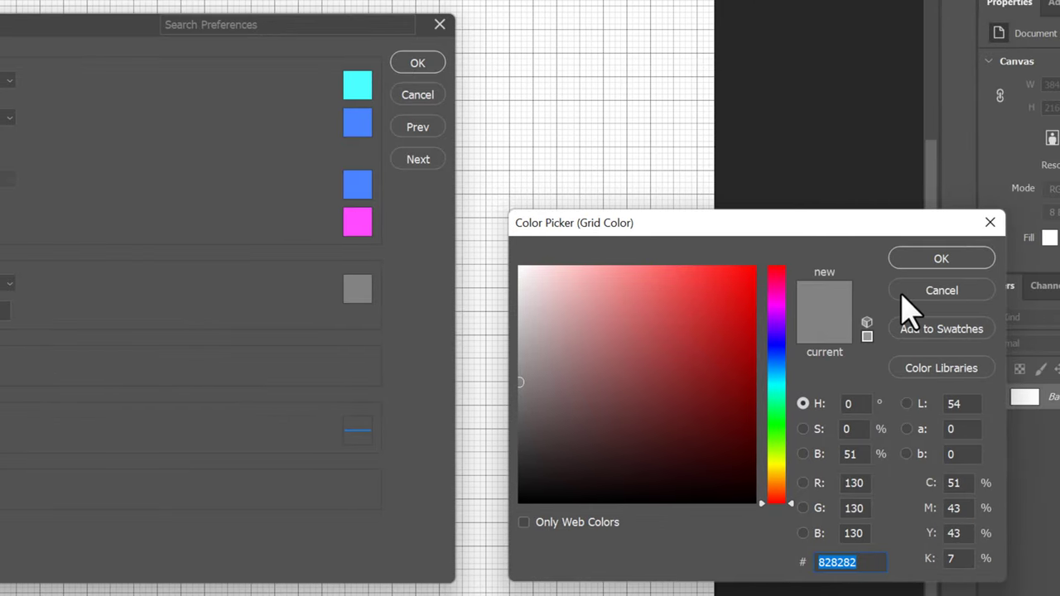
{"action": "left_click", "coordinate": [902, 294]}
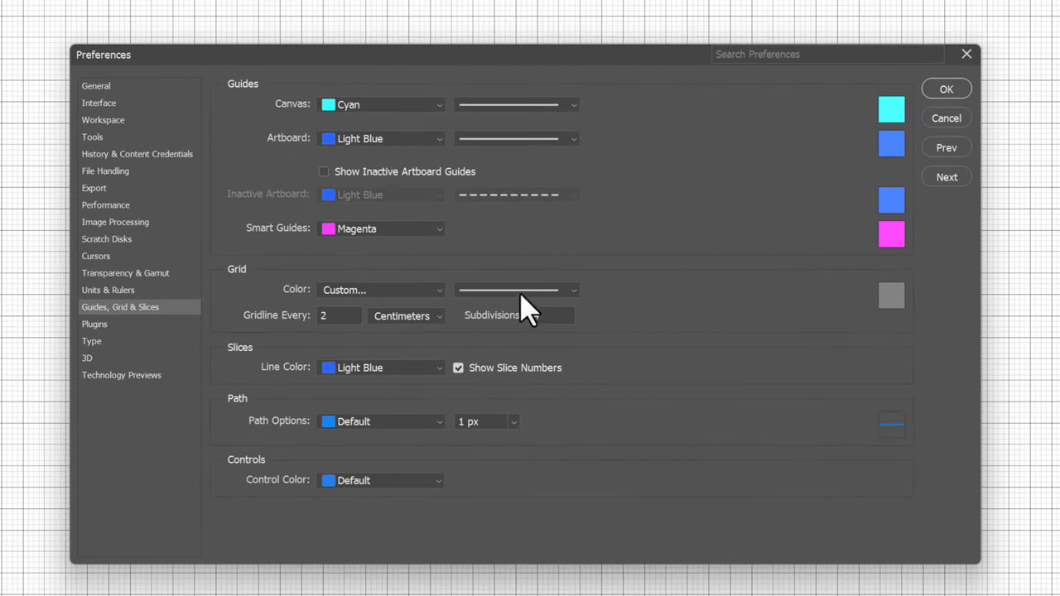
{"action": "left_click", "coordinate": [573, 290]}
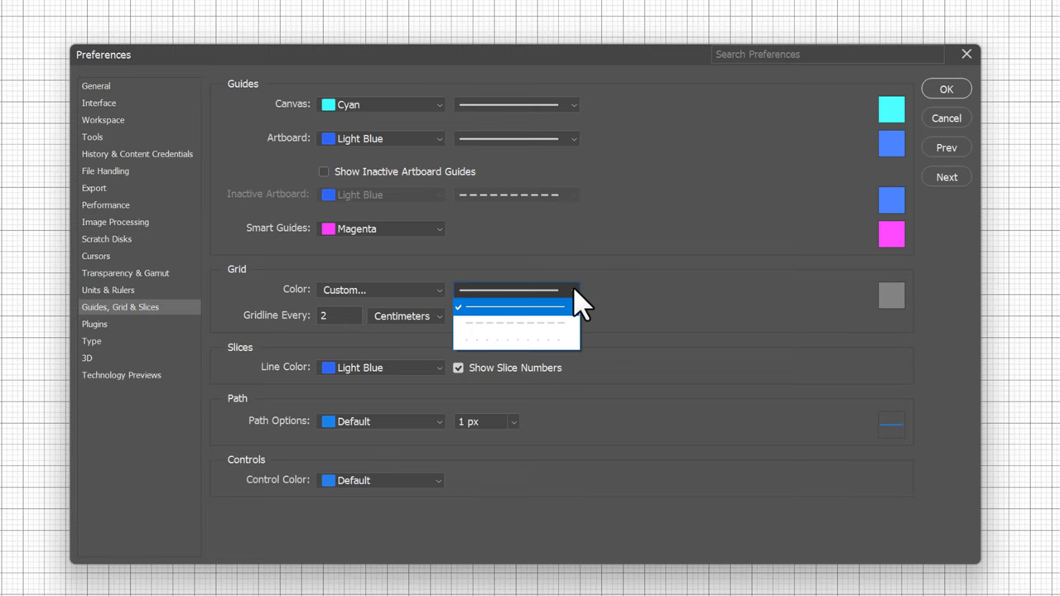
{"action": "left_click", "coordinate": [568, 291]}
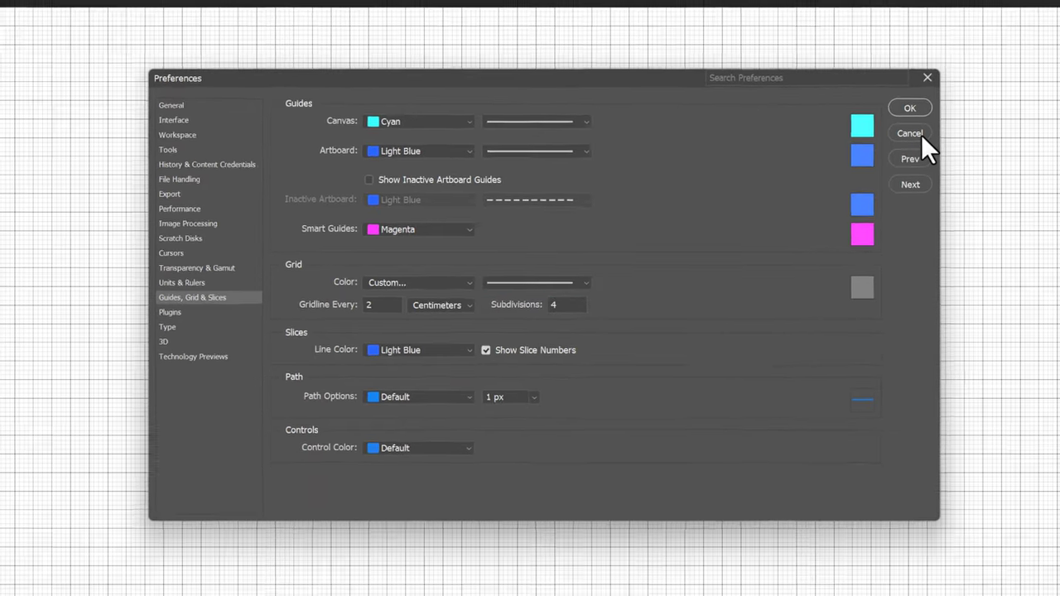
{"action": "left_click", "coordinate": [977, 124]}
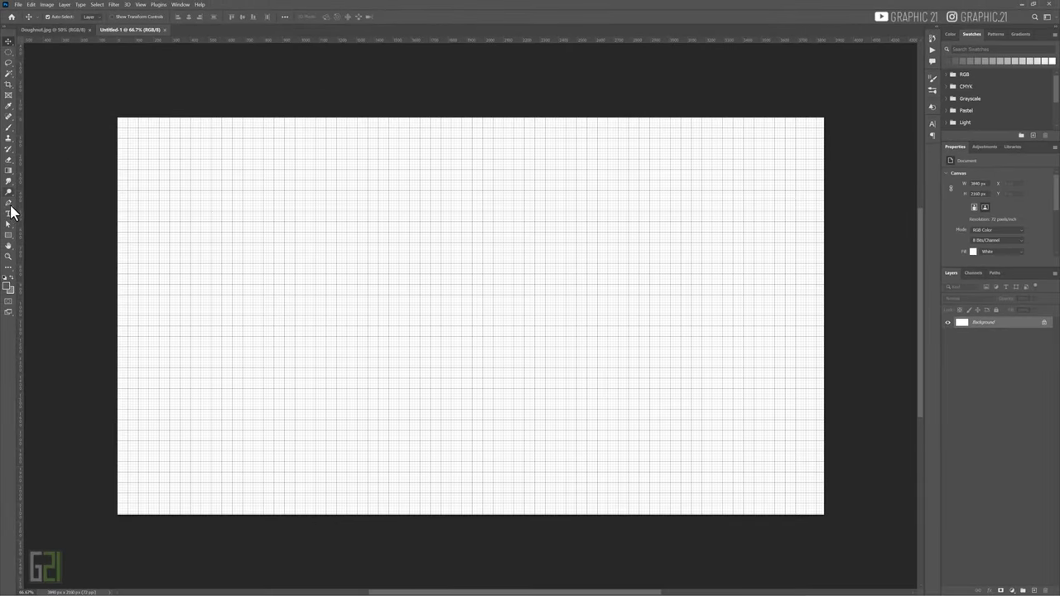
- Zoom in near the canvas's top-left corner to inspect the grid and switch ruler units to Centimeters
{"action": "left_click", "coordinate": [9, 256]}
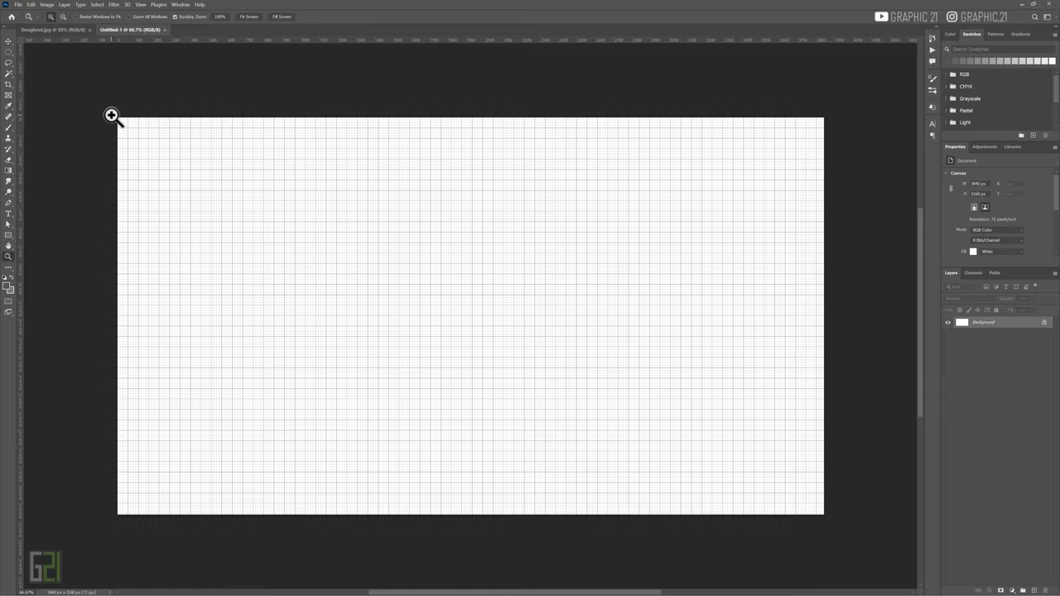
{"action": "left_click_drag", "start_coordinate": [112, 116], "coordinate": [142, 144]}
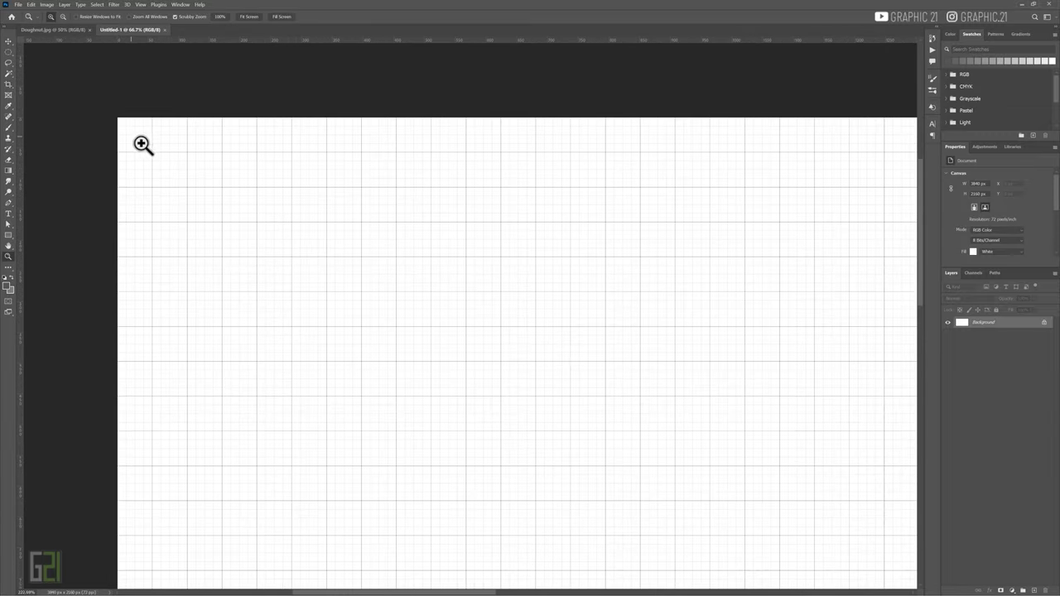
{"action": "left_click_drag", "start_coordinate": [143, 144], "coordinate": [175, 171]}
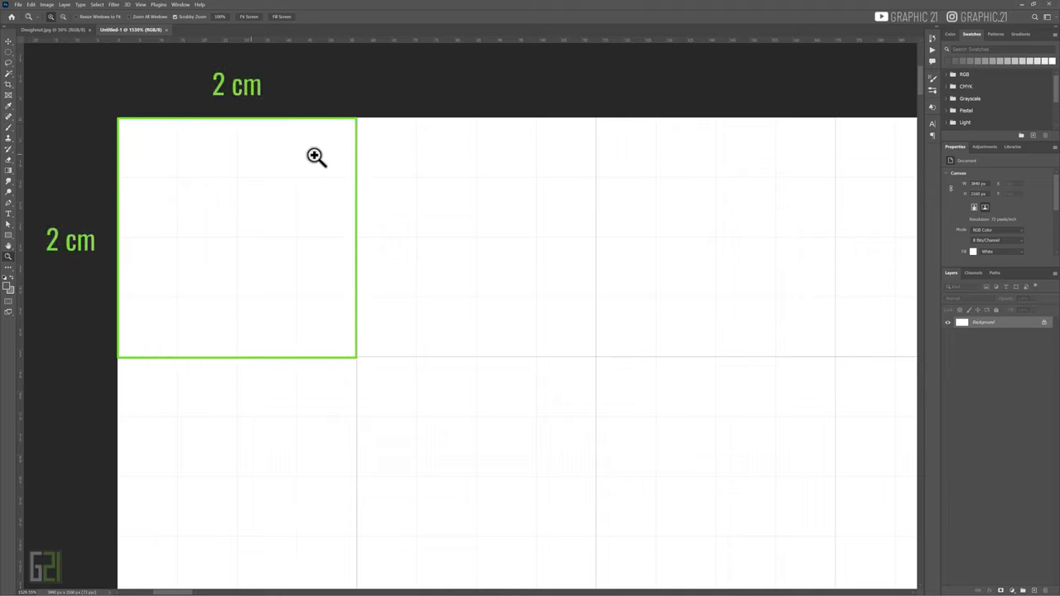
{"action": "right_click", "coordinate": [367, 39]}
{"action": "left_click", "coordinate": [384, 60]}
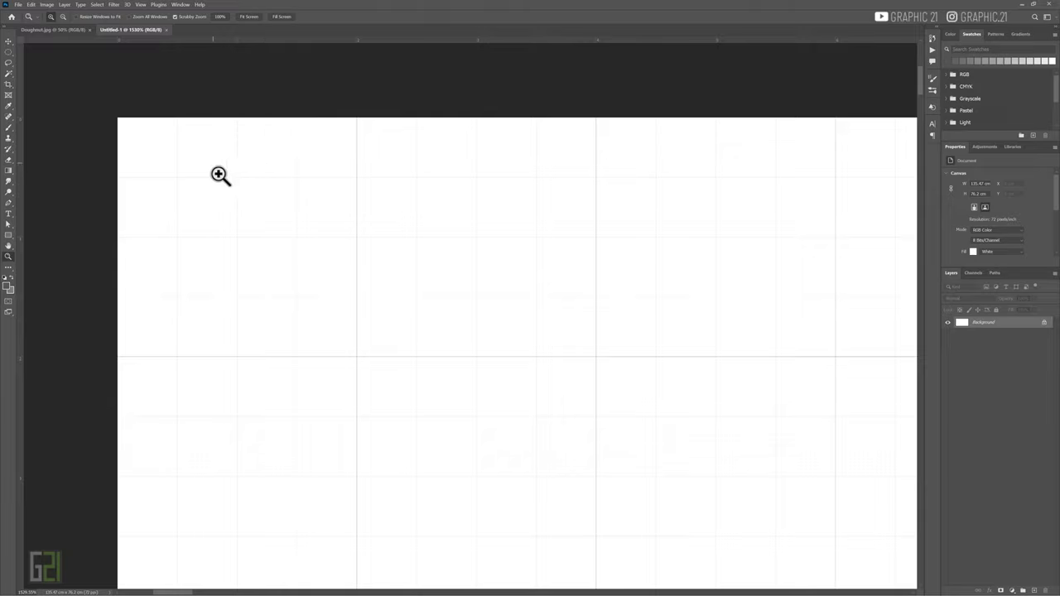
- Set grid Subdivisions to 2 in Guides, Grid & Slices preferences
{"action": "left_click", "coordinate": [31, 4]}
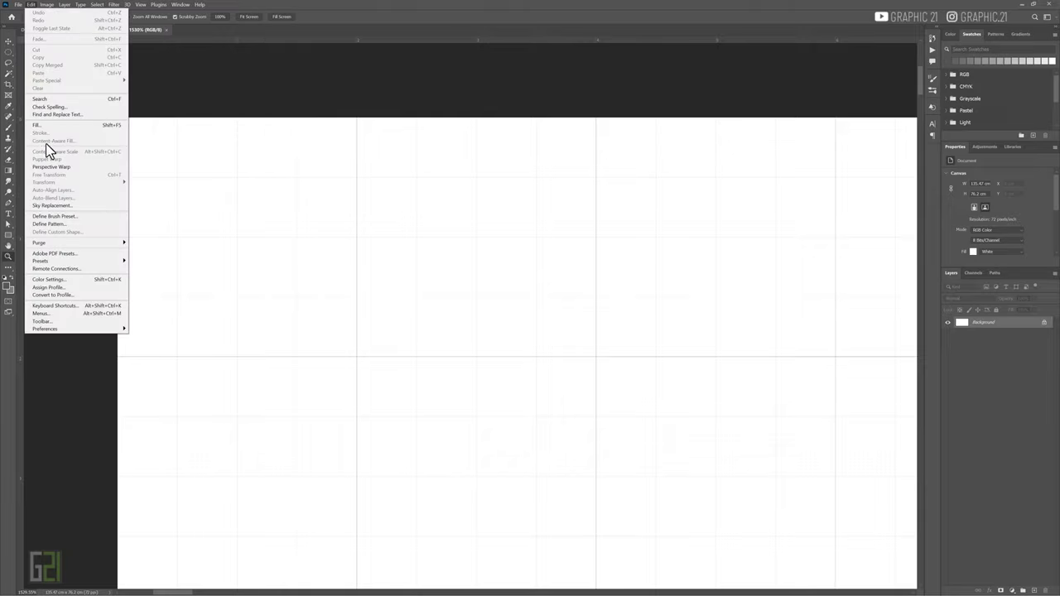
{"action": "mouse_move", "coordinate": [75, 329]}
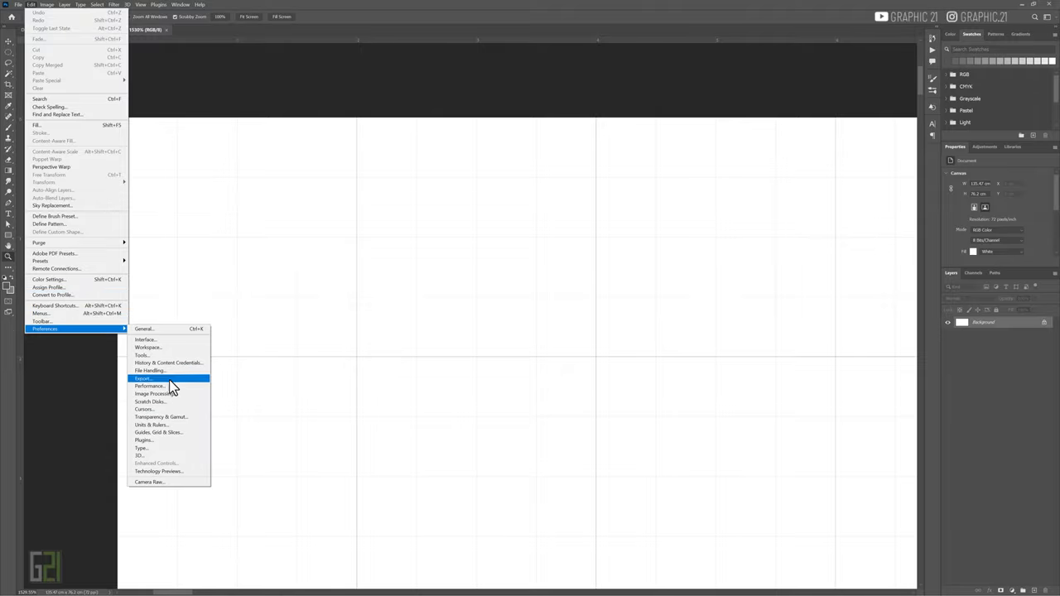
{"action": "left_click", "coordinate": [205, 432]}
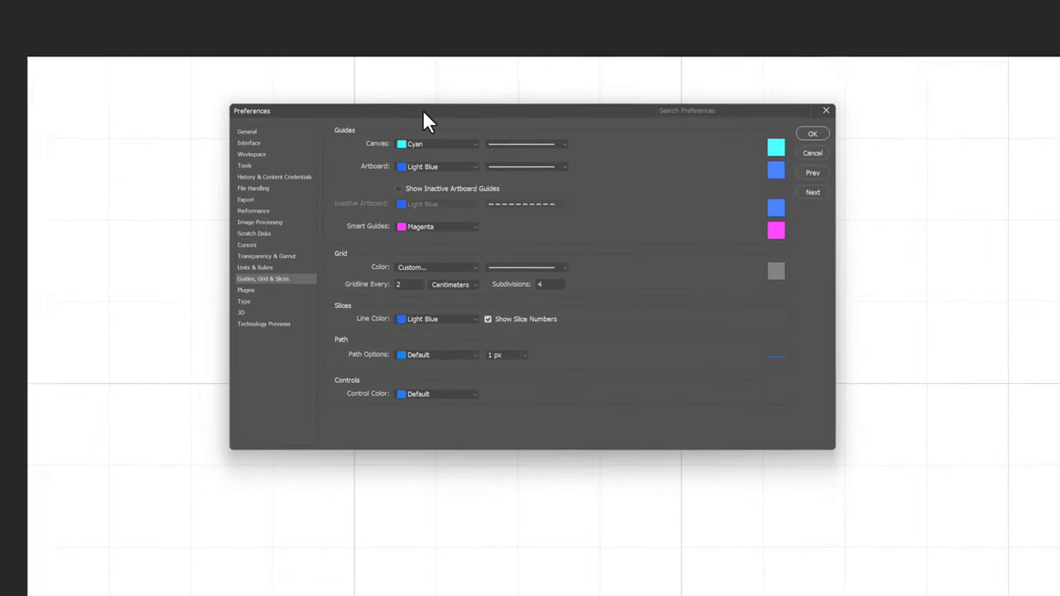
{"action": "left_click_drag", "start_coordinate": [423, 114], "coordinate": [627, 121]}
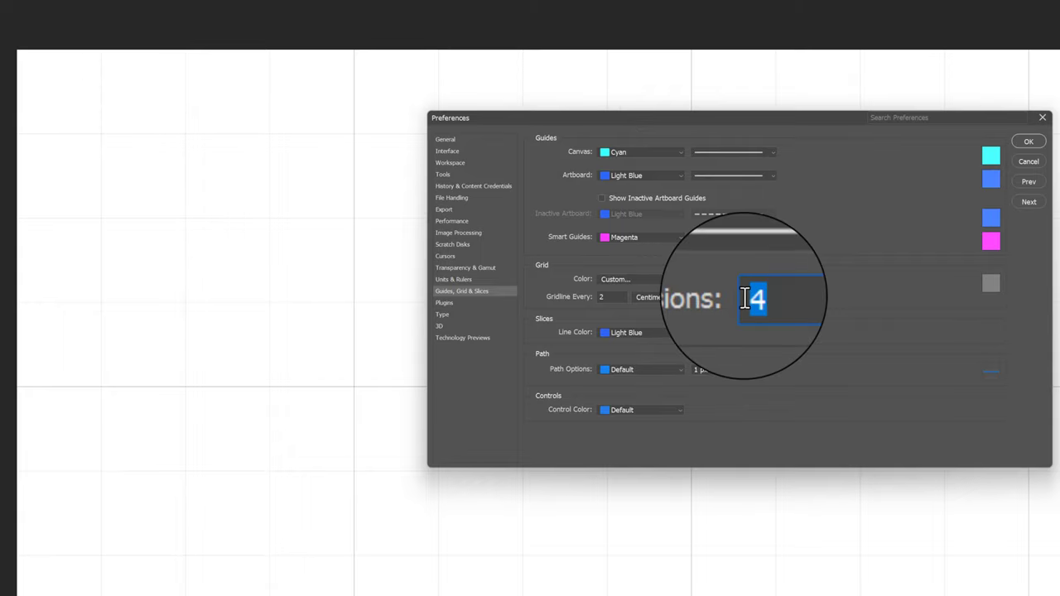
{"action": "type", "text": "2"}
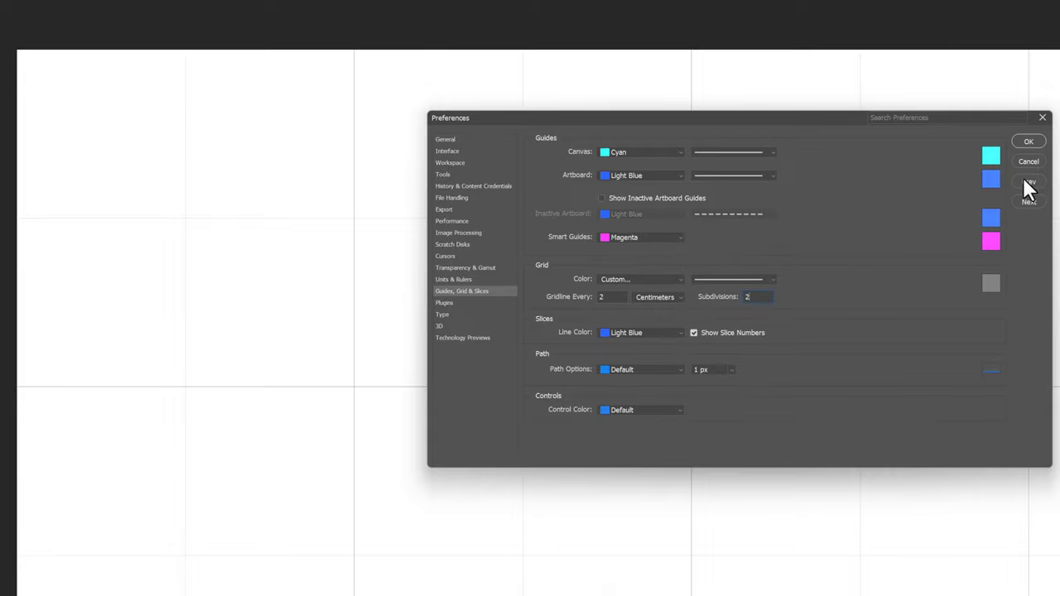
{"action": "left_click", "coordinate": [1028, 142]}
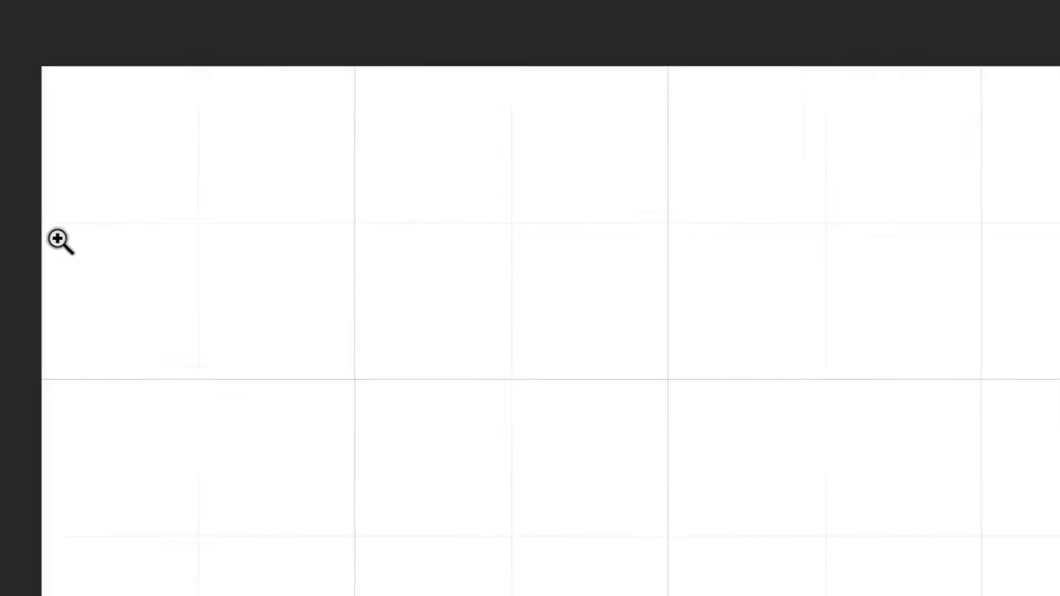
- Fit the whole canvas in the window and switch the rulers back to Pixels
{"action": "double_click", "coordinate": [10, 247]}
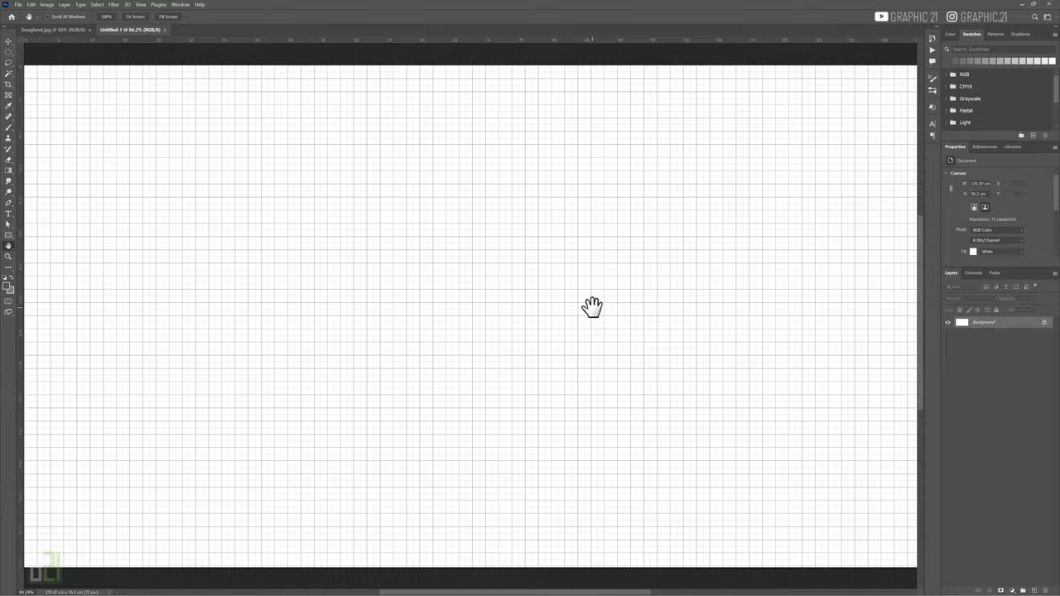
{"action": "right_click", "coordinate": [417, 37]}
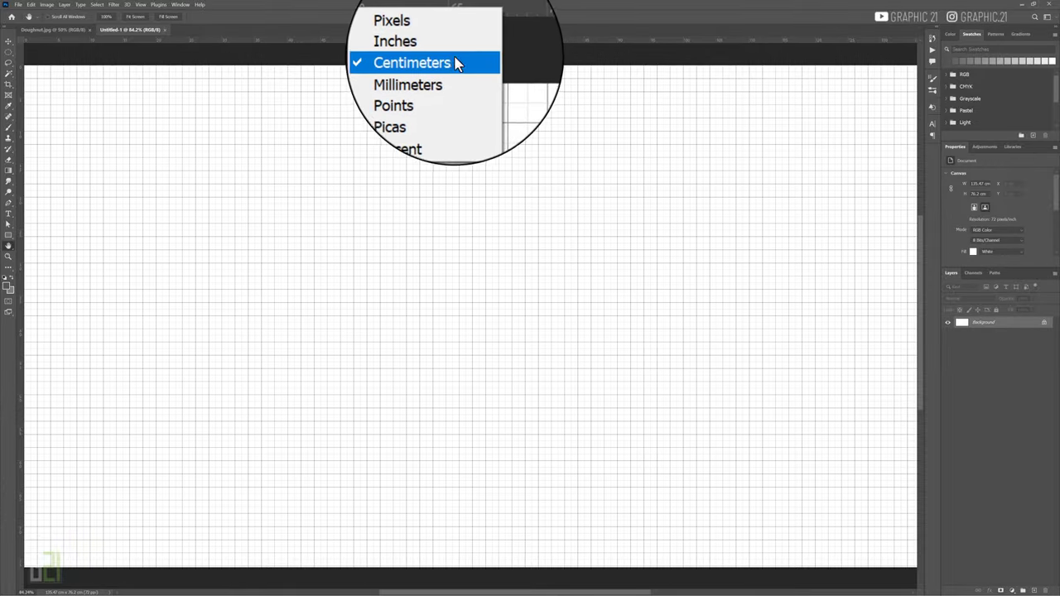
{"action": "left_click", "coordinate": [453, 49]}
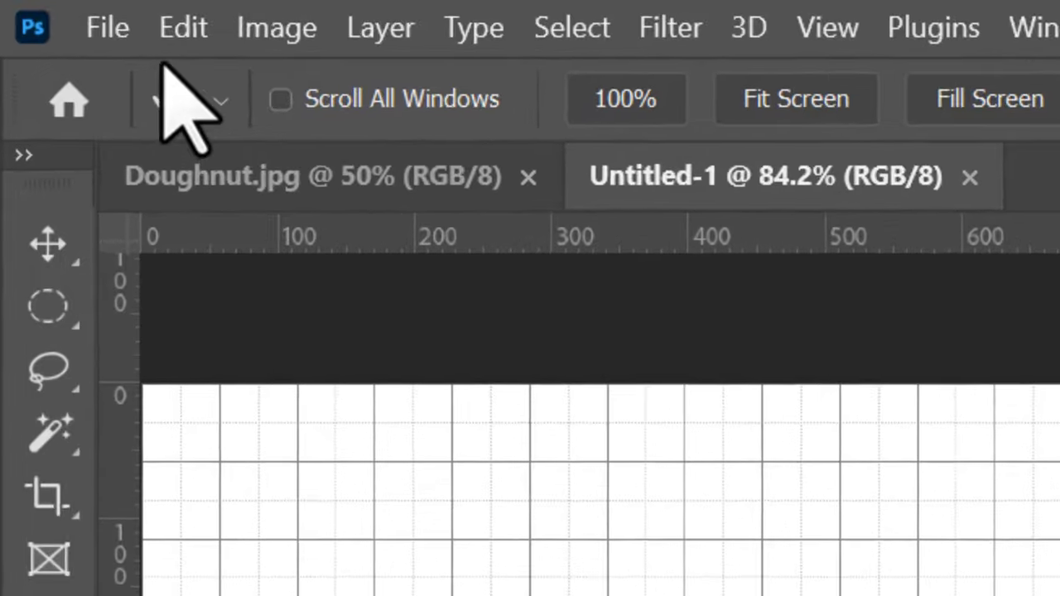
{"action": "left_click", "coordinate": [94, 14]}
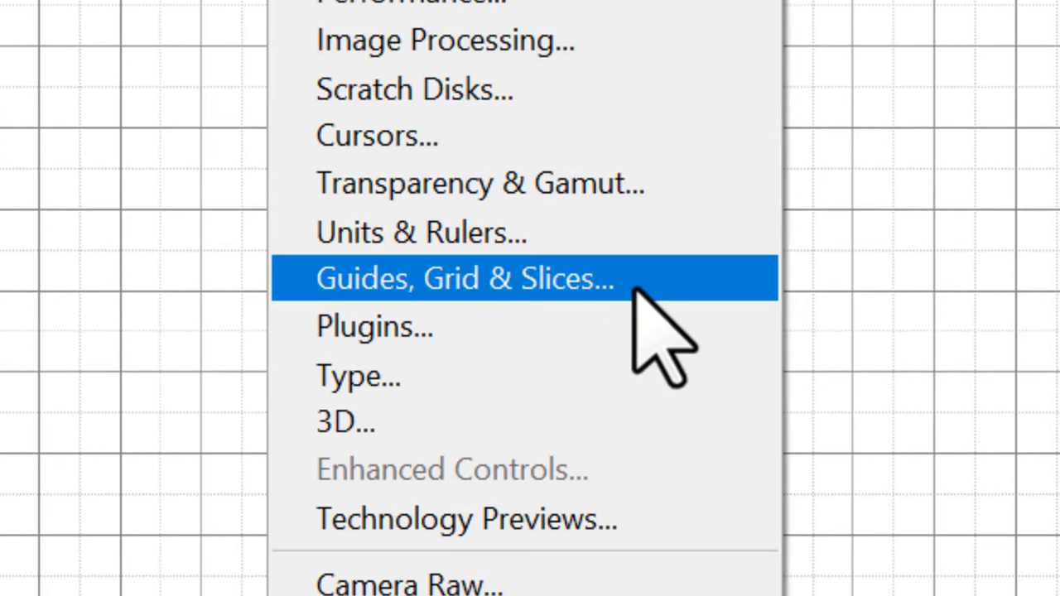
- In Guides, Grid & Slices, set grid units to Pixels, Gridline Every 400, Subdivisions 4
{"action": "left_click", "coordinate": [634, 286]}
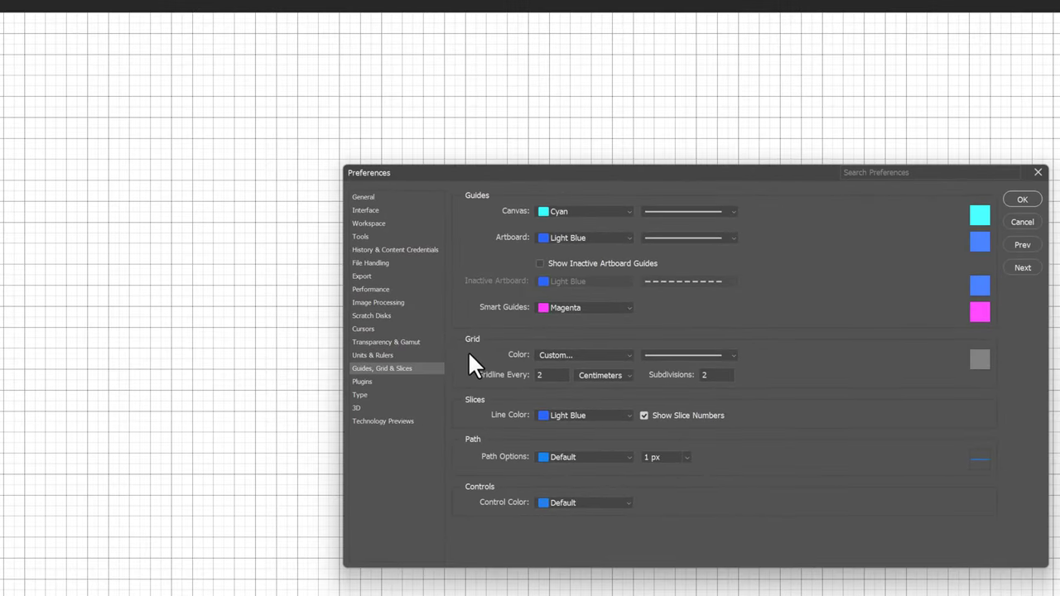
{"action": "left_click", "coordinate": [617, 375]}
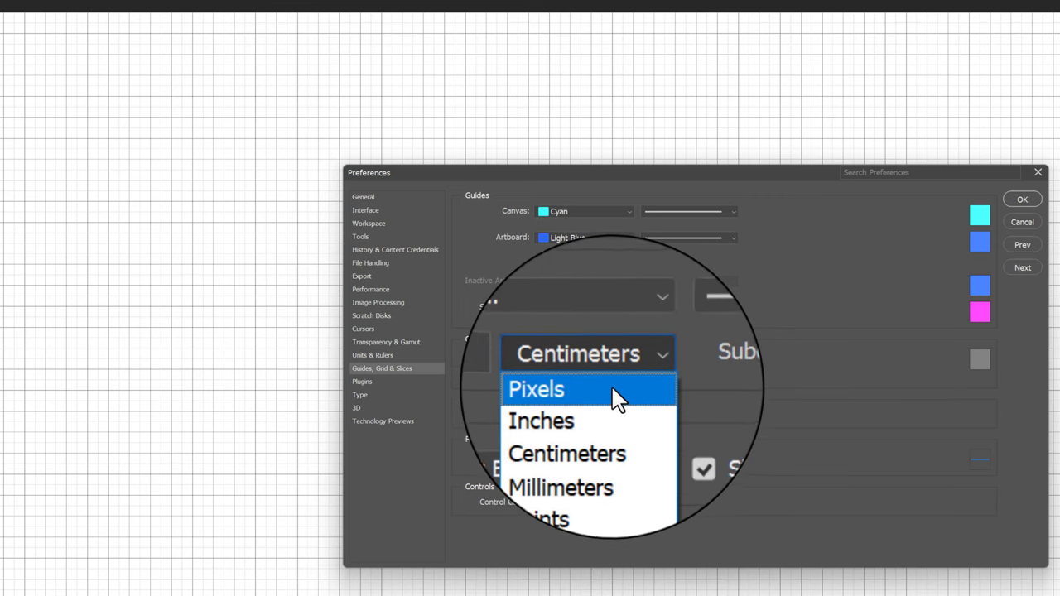
{"action": "left_click", "coordinate": [568, 382]}
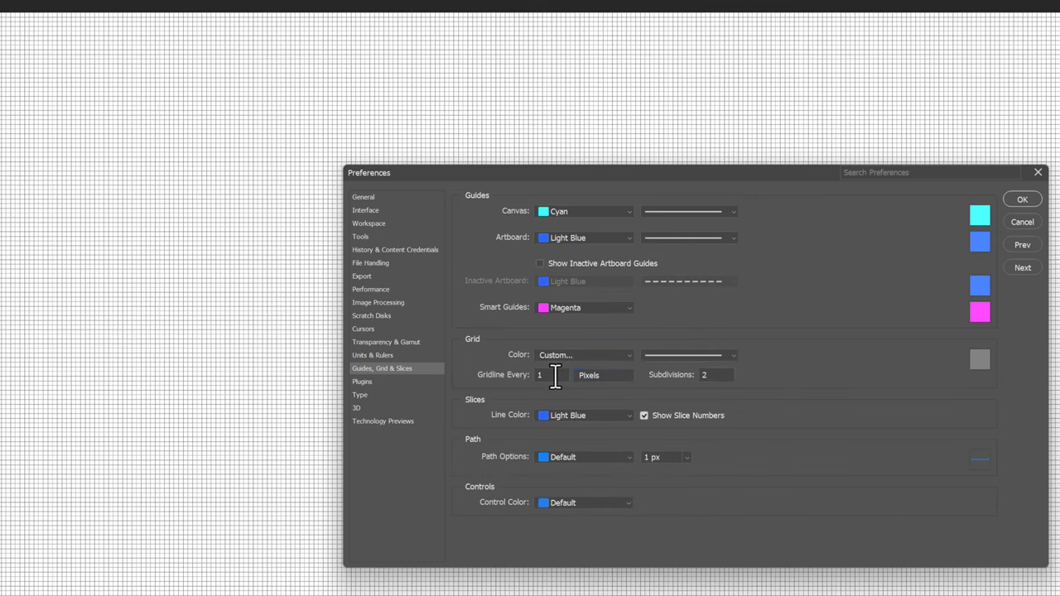
{"action": "left_click", "coordinate": [507, 377]}
{"action": "type", "text": "400"}
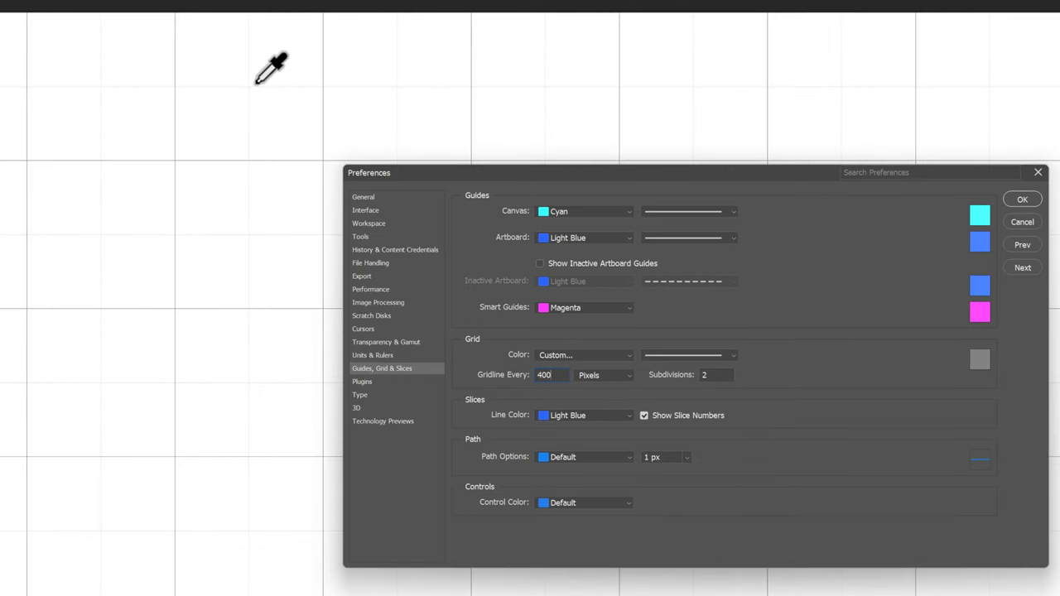
{"action": "left_click", "coordinate": [662, 381]}
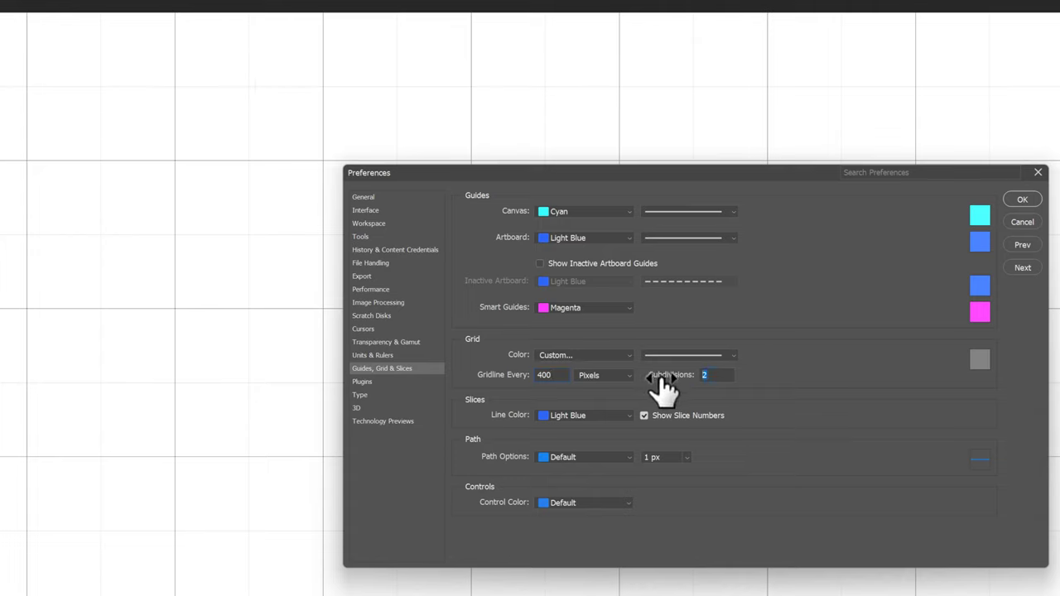
{"action": "type", "text": "4"}
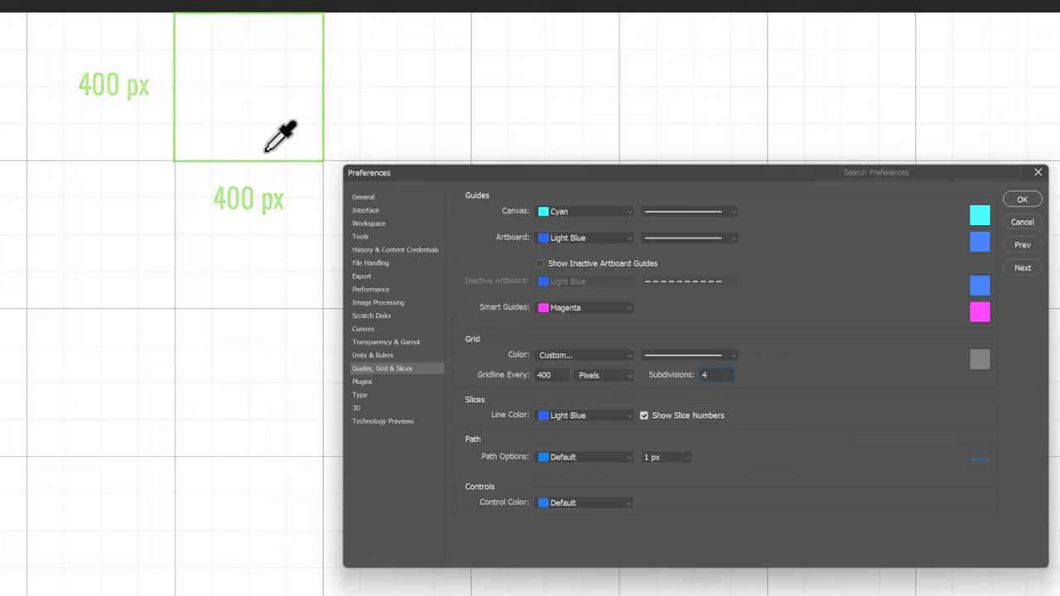
- Try a grid with a gridline every 800 pixels and 8 subdivisions
{"action": "double_click", "coordinate": [548, 375]}
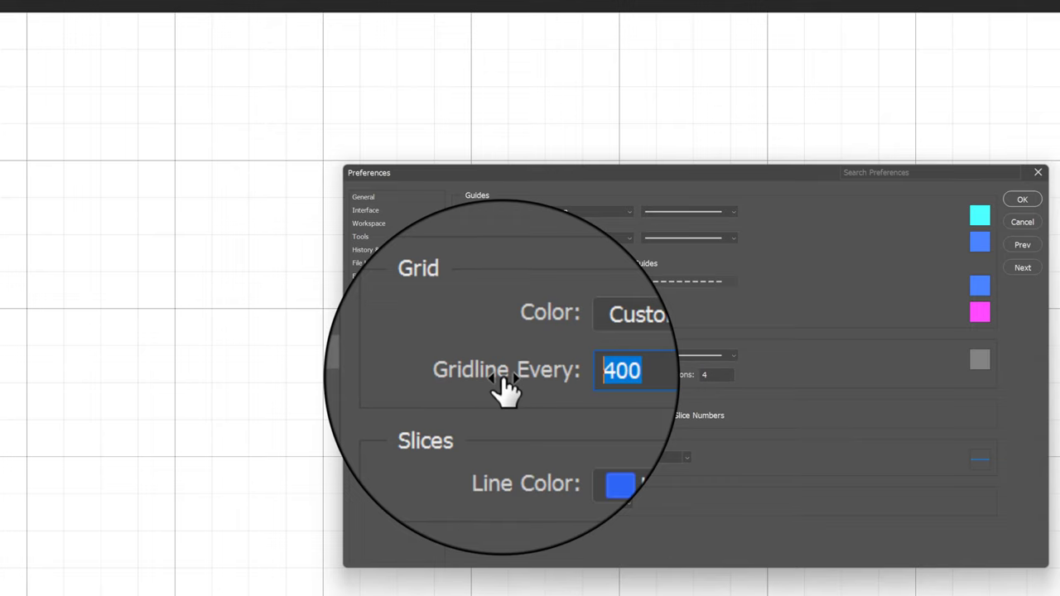
{"action": "type", "text": "800"}
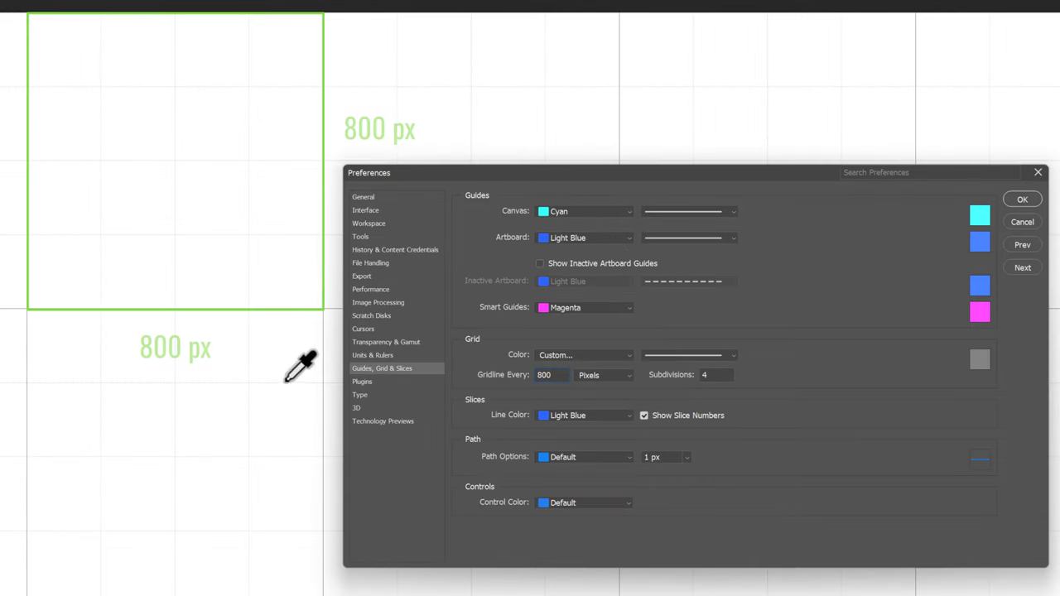
{"action": "double_click", "coordinate": [701, 375]}
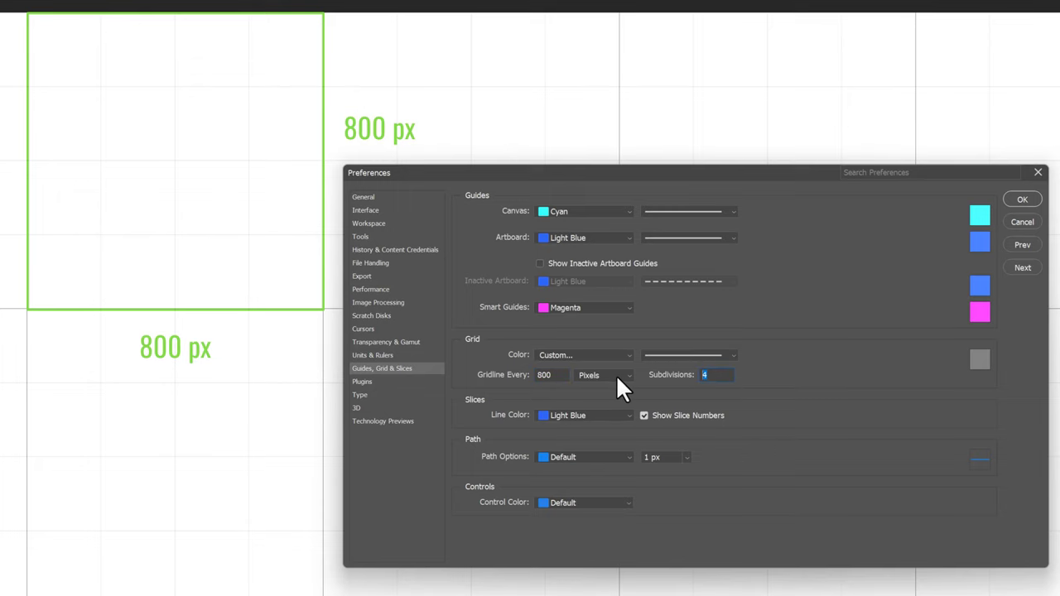
{"action": "type", "text": "8"}
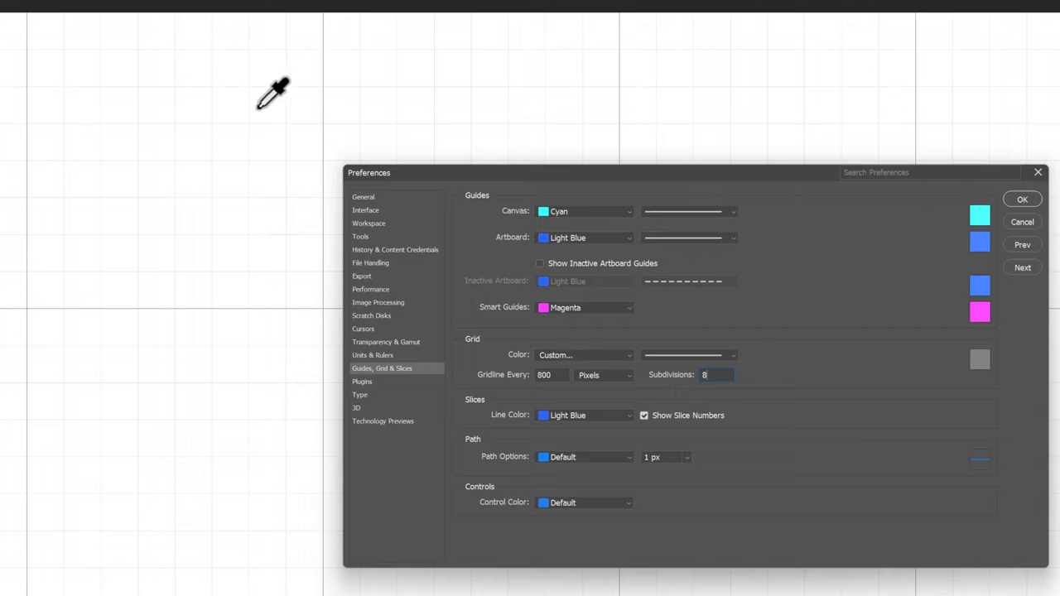
{"action": "left_click", "coordinate": [560, 382]}
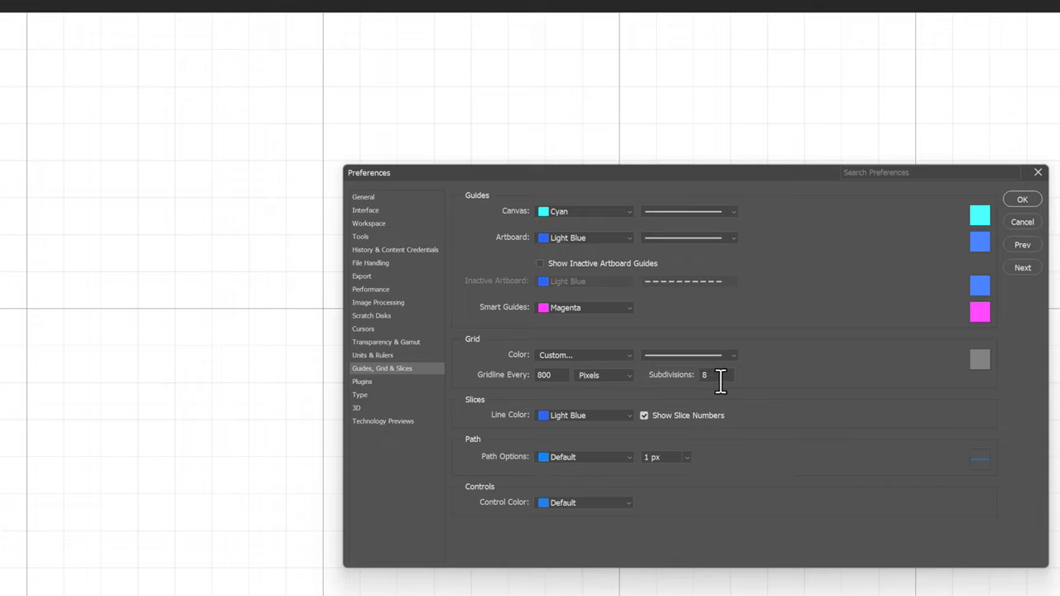
{"action": "double_click", "coordinate": [720, 381]}
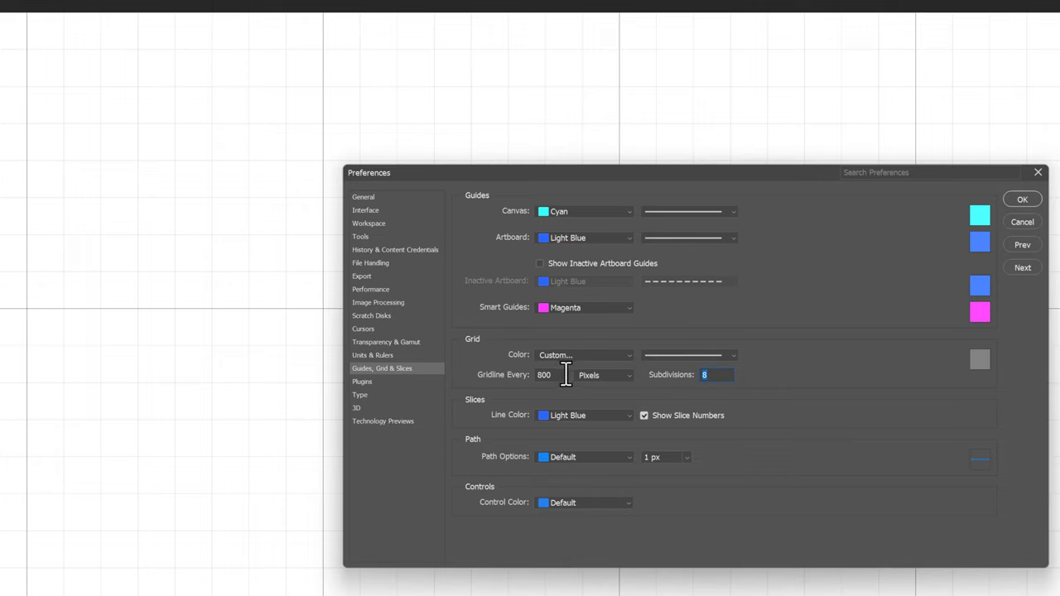
- Restore 400-pixel gridlines with 4 subdivisions, review the grid colour options, and confirm preferences
{"action": "left_click", "coordinate": [495, 382]}
{"action": "type", "text": "400"}
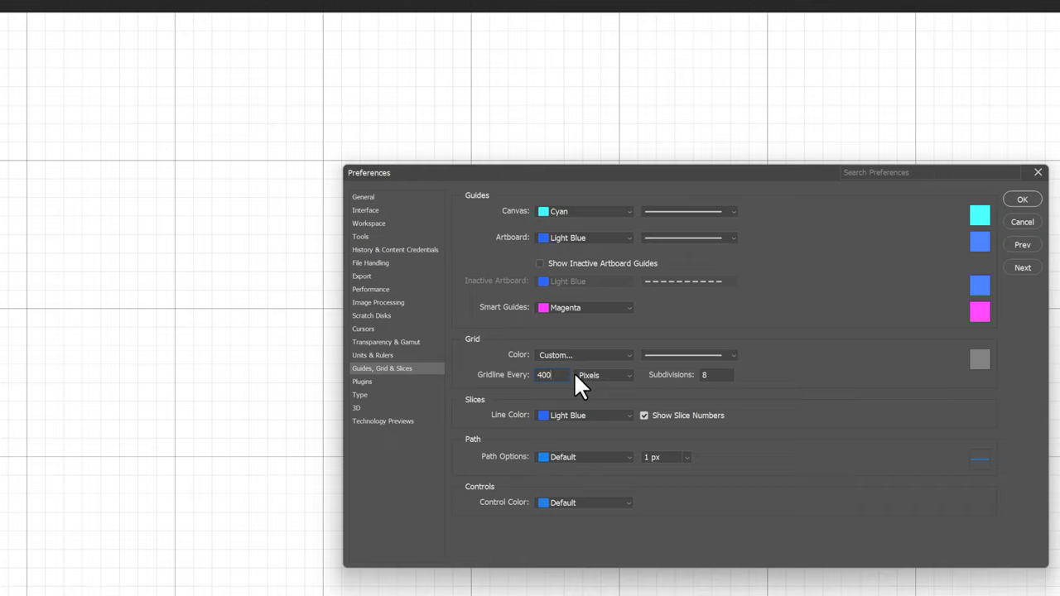
{"action": "left_click", "coordinate": [674, 378]}
{"action": "type", "text": "4"}
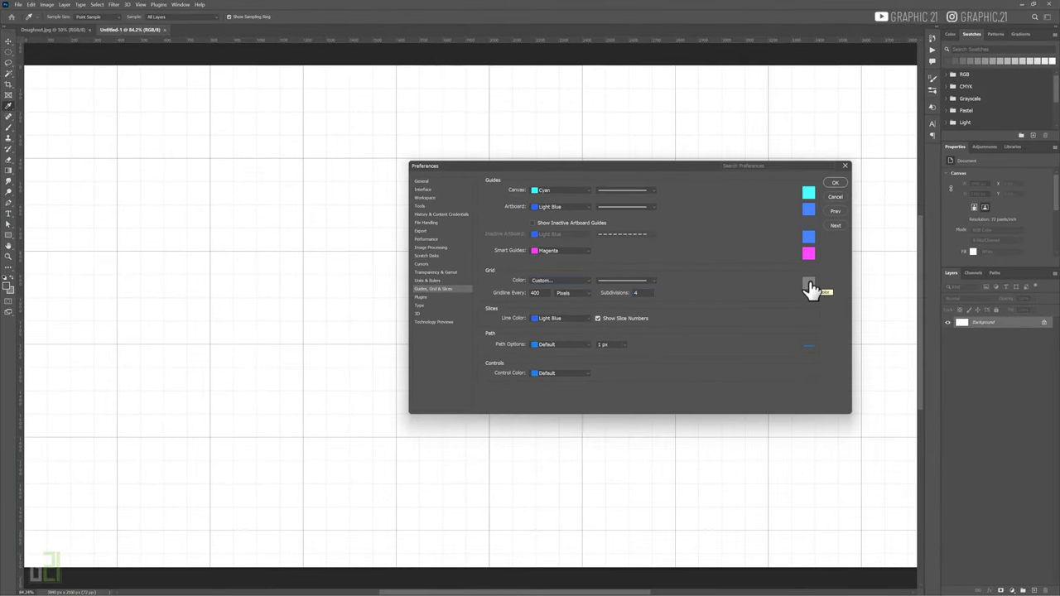
{"action": "left_click", "coordinate": [584, 282]}
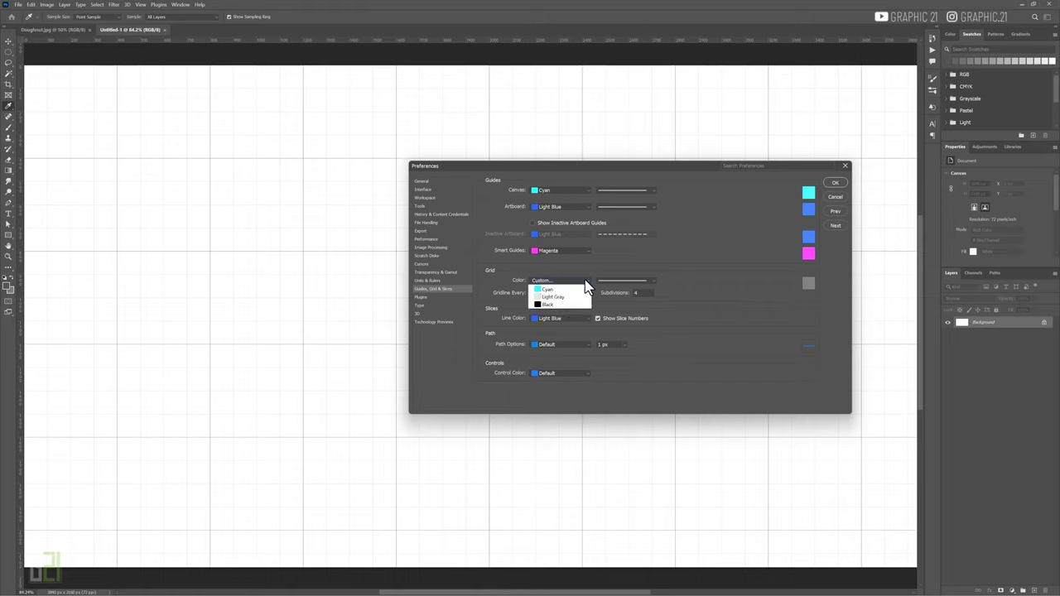
{"action": "left_click", "coordinate": [585, 282]}
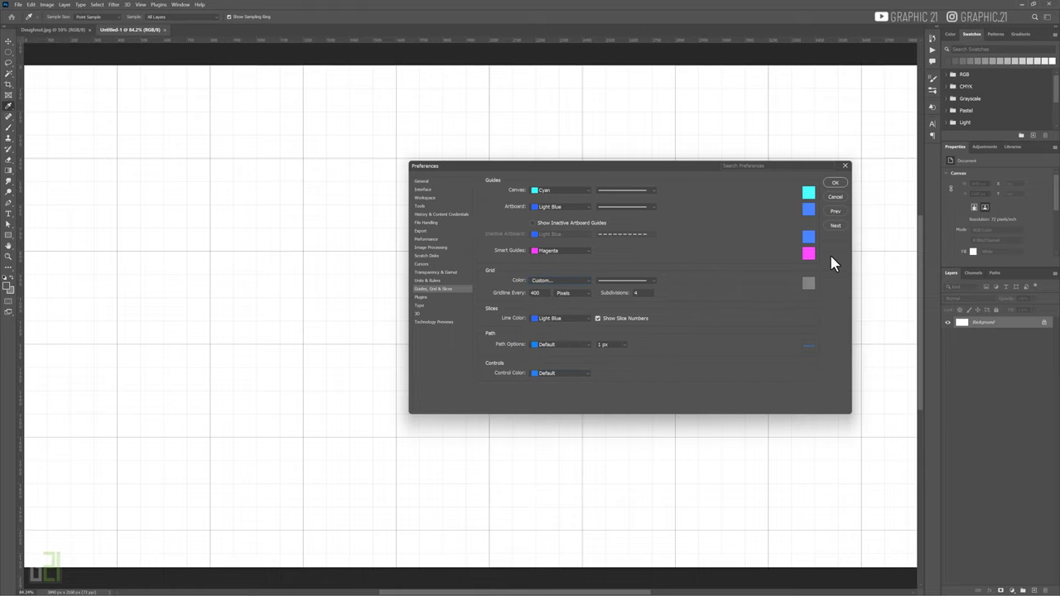
{"action": "left_click", "coordinate": [834, 183]}
{"action": "key", "text": "h"}
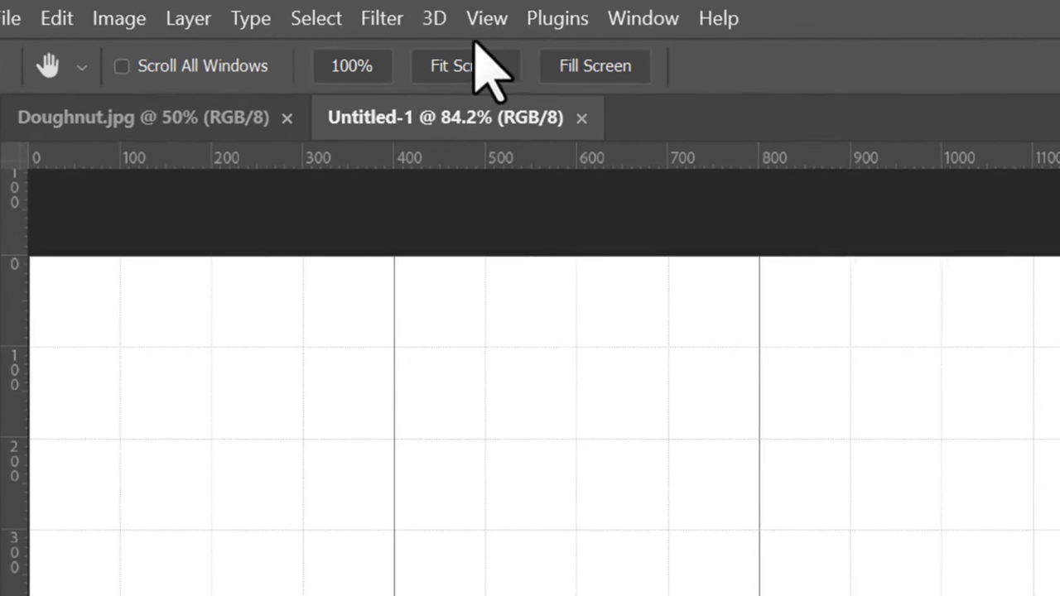
{"action": "left_click", "coordinate": [487, 18]}
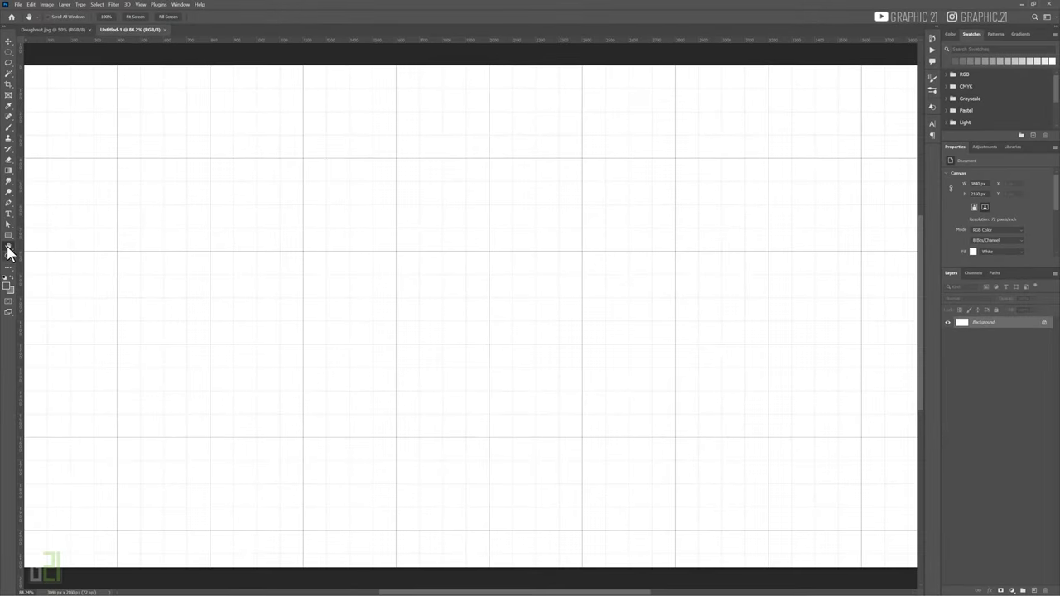
- Draw a 400 × 400 px square on the grid with no stroke and a light grey fill
{"action": "left_click", "coordinate": [8, 236]}
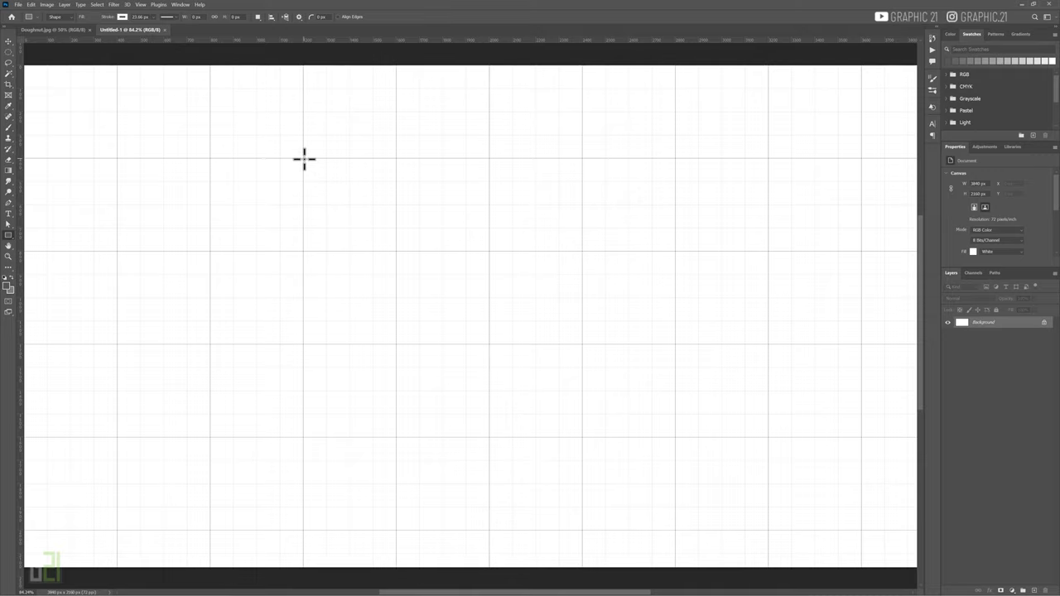
{"action": "left_click_drag", "start_coordinate": [303, 158], "coordinate": [398, 251]}
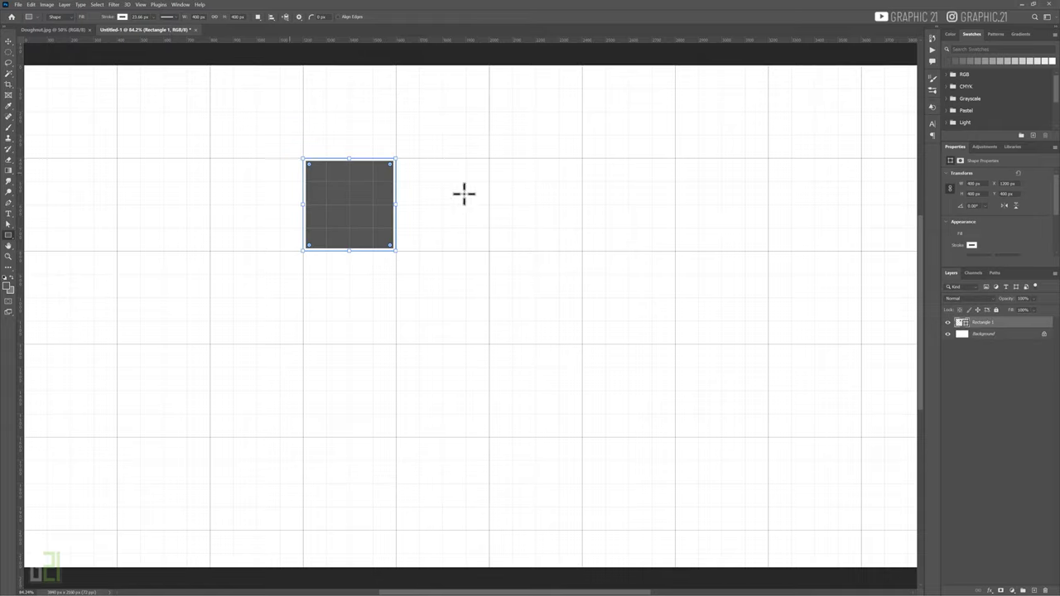
{"action": "left_click", "coordinate": [971, 247]}
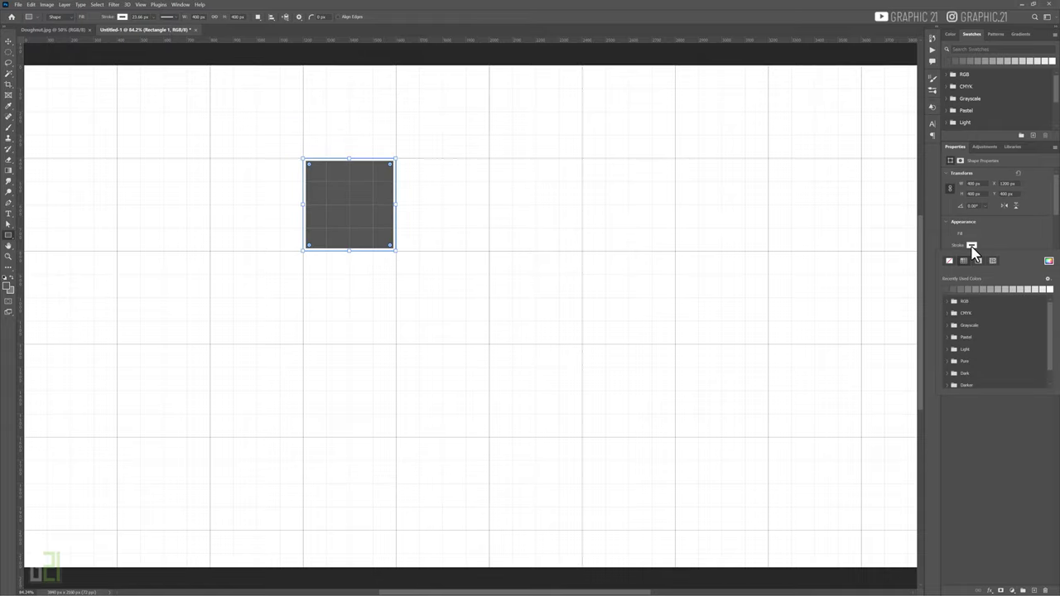
{"action": "left_click", "coordinate": [974, 288]}
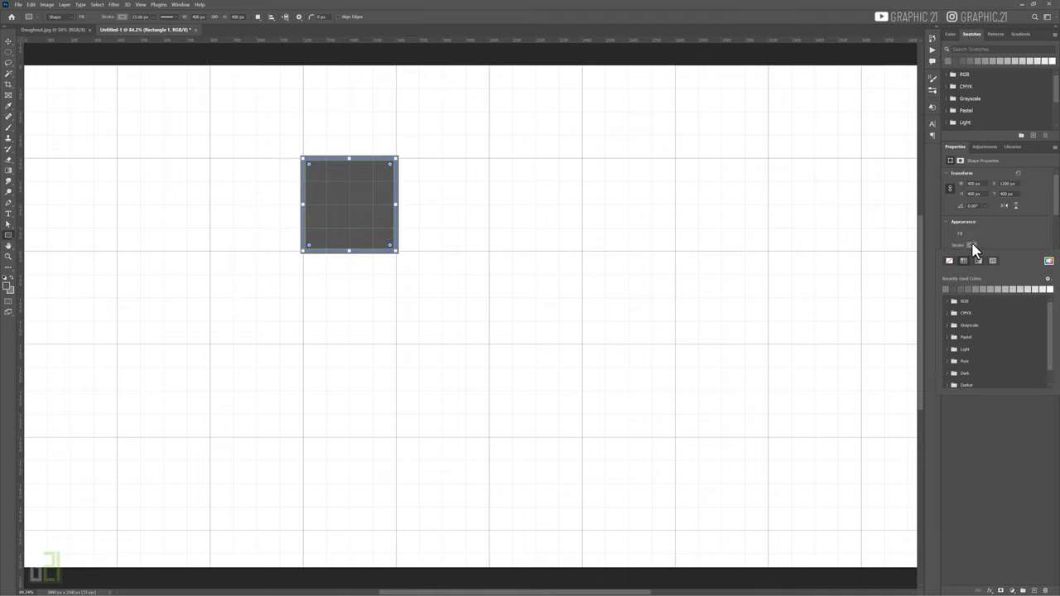
{"action": "left_click", "coordinate": [1013, 234]}
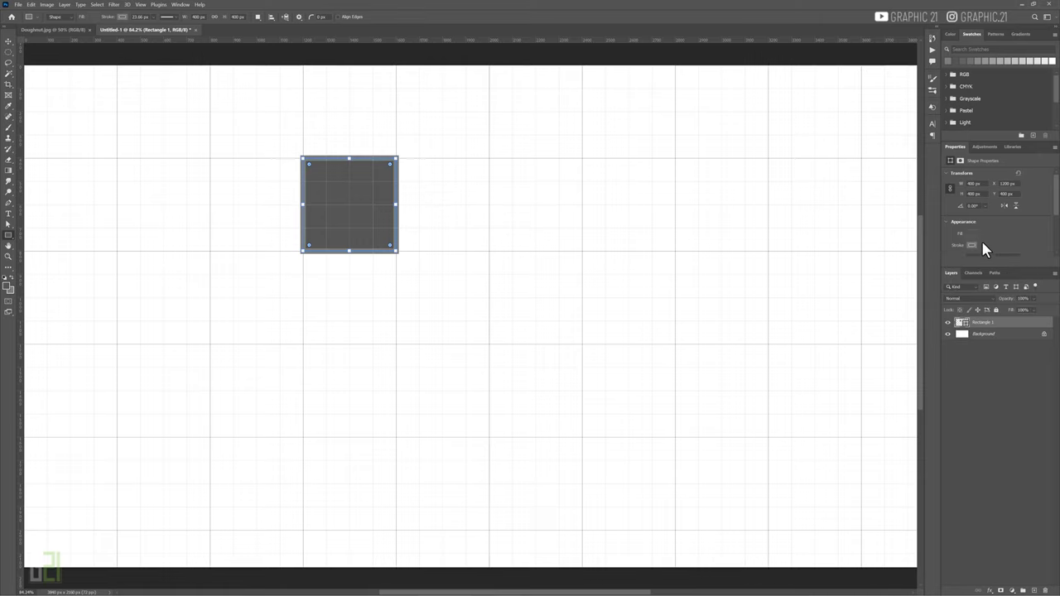
{"action": "scroll", "coordinate": [994, 241], "scroll_direction": "down", "scroll_amount": 1}
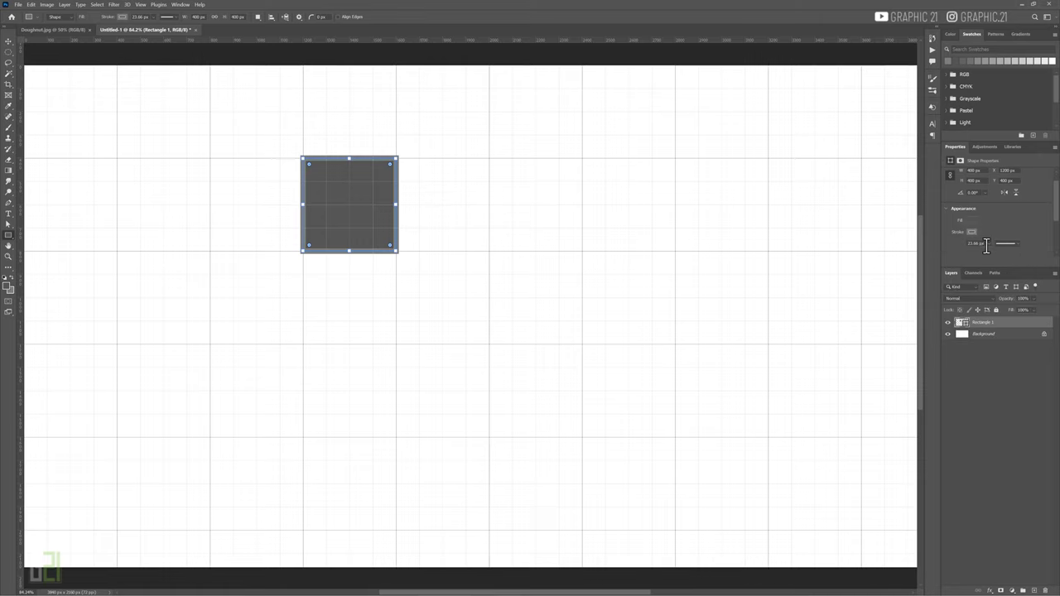
{"action": "left_click", "coordinate": [986, 253]}
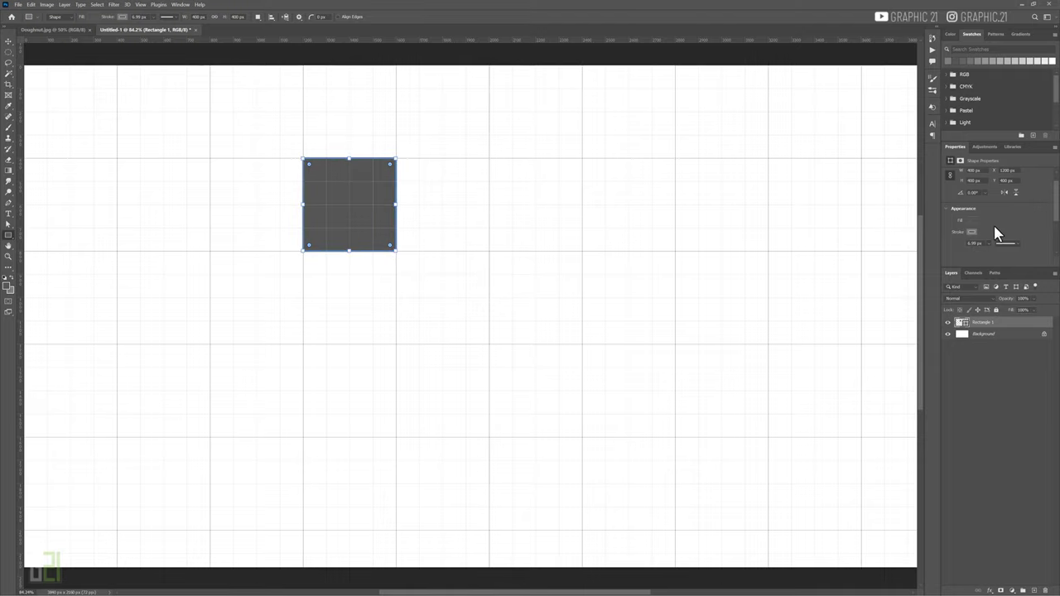
{"action": "left_click", "coordinate": [972, 220]}
{"action": "left_click", "coordinate": [986, 264]}
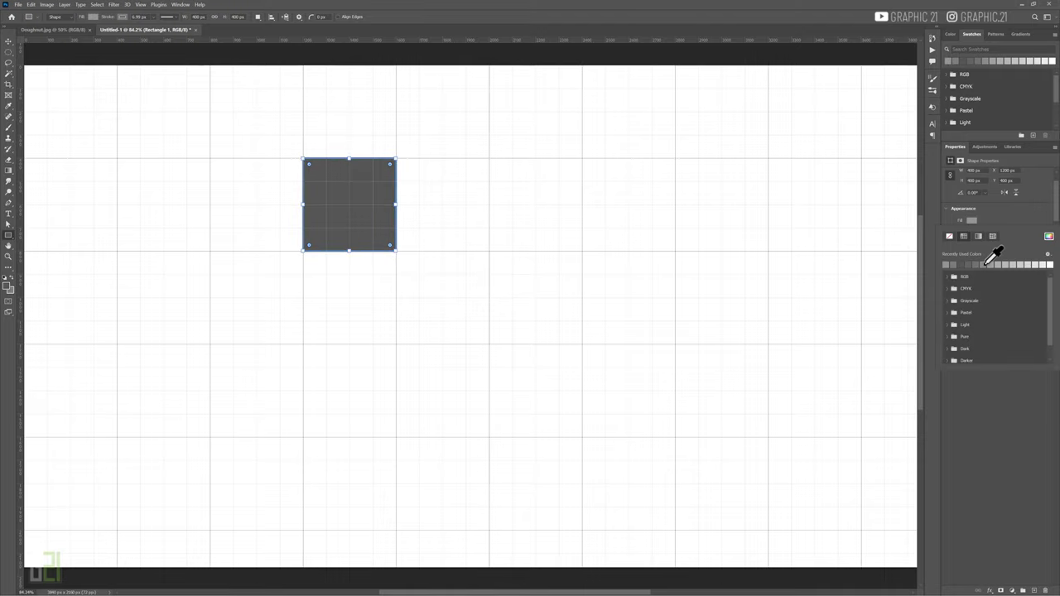
{"action": "left_click", "coordinate": [998, 393]}
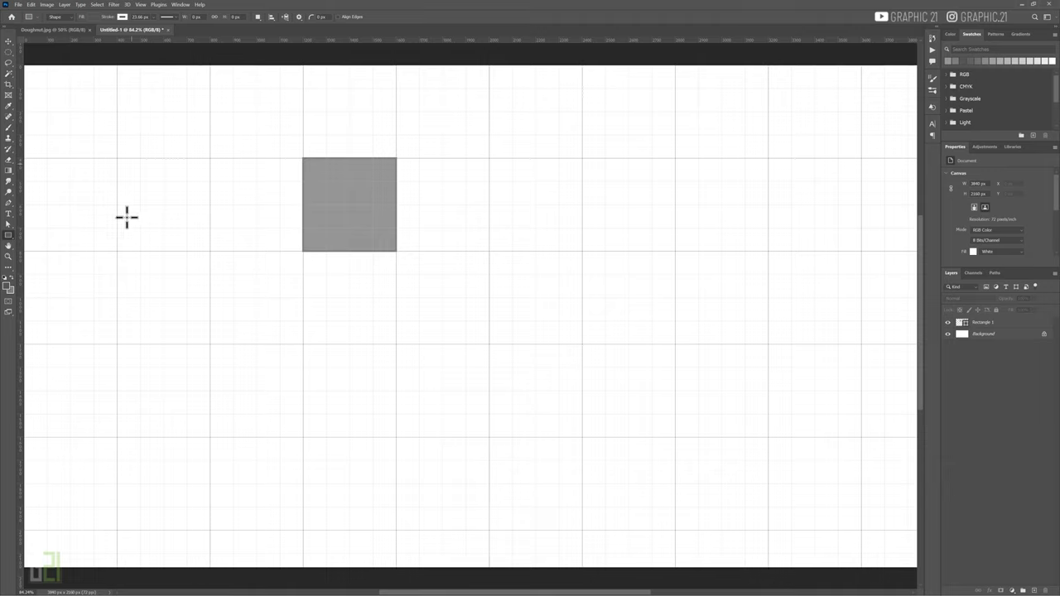
- Draw a 400 px circle and move it exactly over the grey square
{"action": "right_click", "coordinate": [9, 239]}
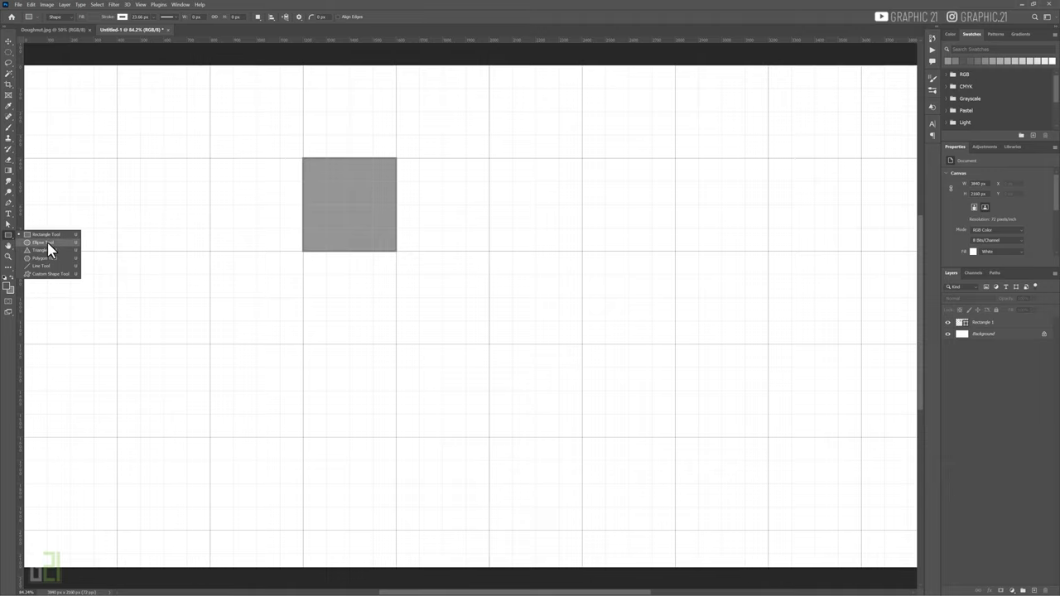
{"action": "left_click", "coordinate": [41, 241]}
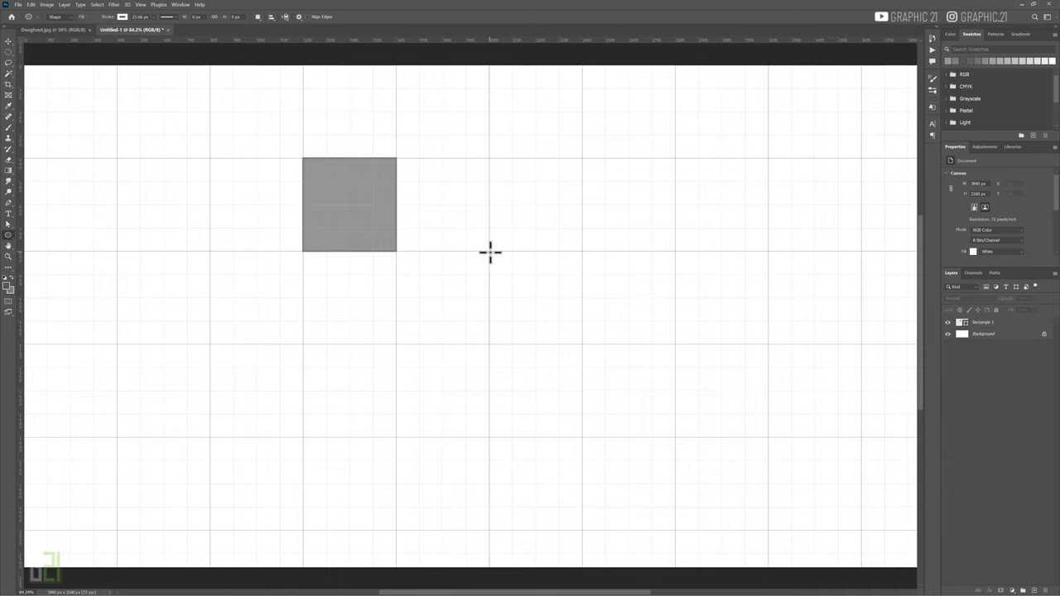
{"action": "left_click_drag", "start_coordinate": [489, 251], "coordinate": [581, 345]}
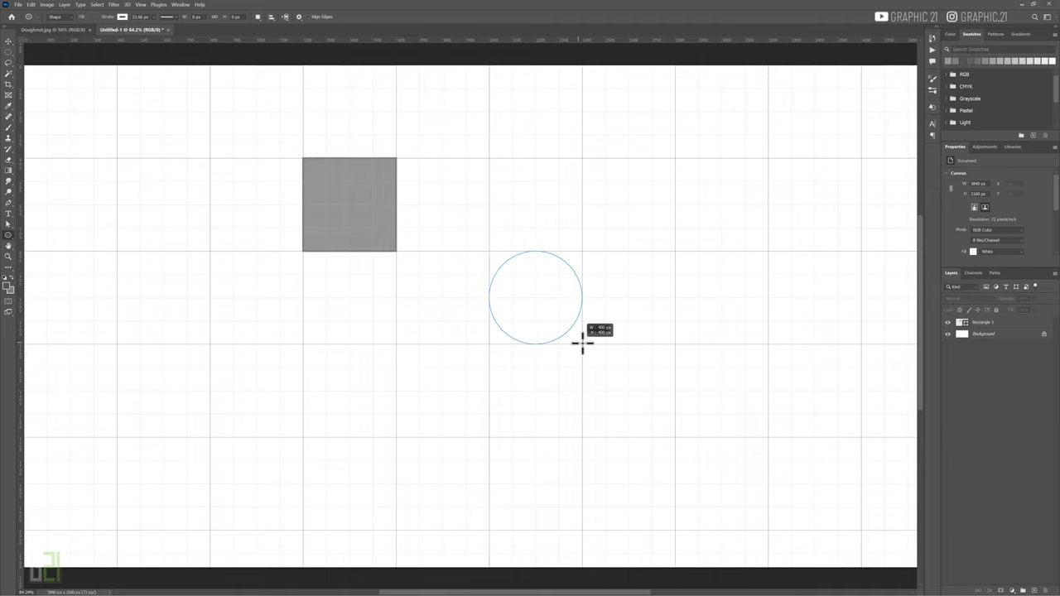
{"action": "left_click_drag", "start_coordinate": [582, 344], "coordinate": [582, 343]}
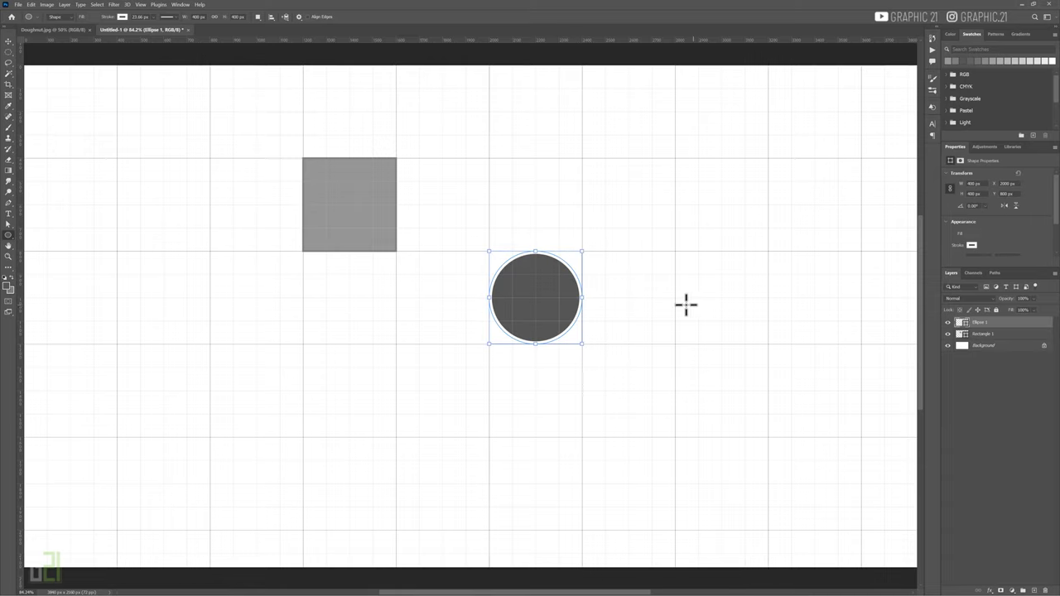
{"action": "left_click", "coordinate": [9, 43]}
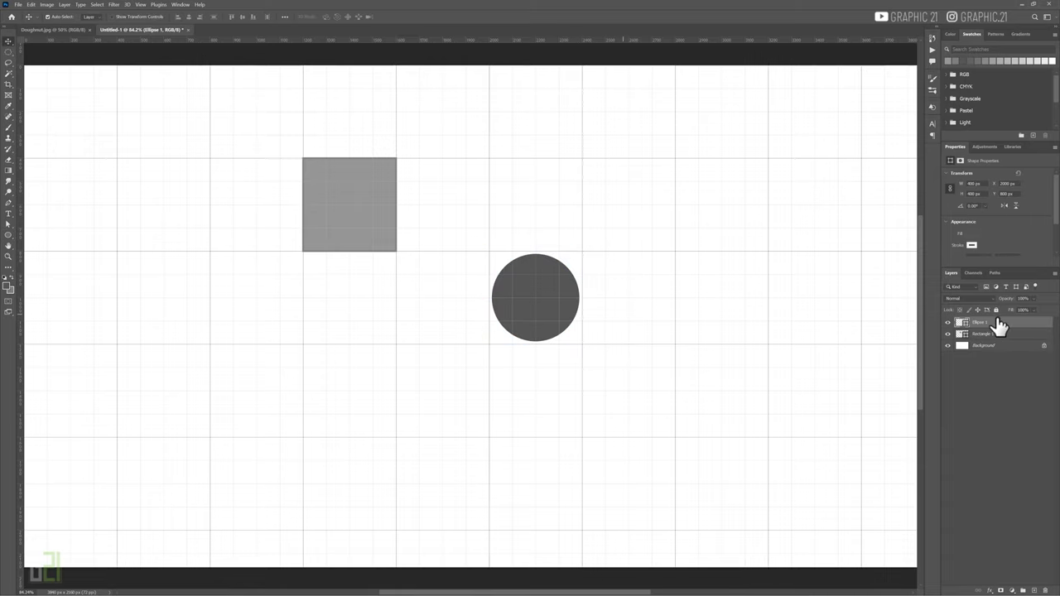
{"action": "left_click_drag", "start_coordinate": [567, 309], "coordinate": [565, 307]}
{"action": "left_click_drag", "start_coordinate": [439, 247], "coordinate": [360, 211]}
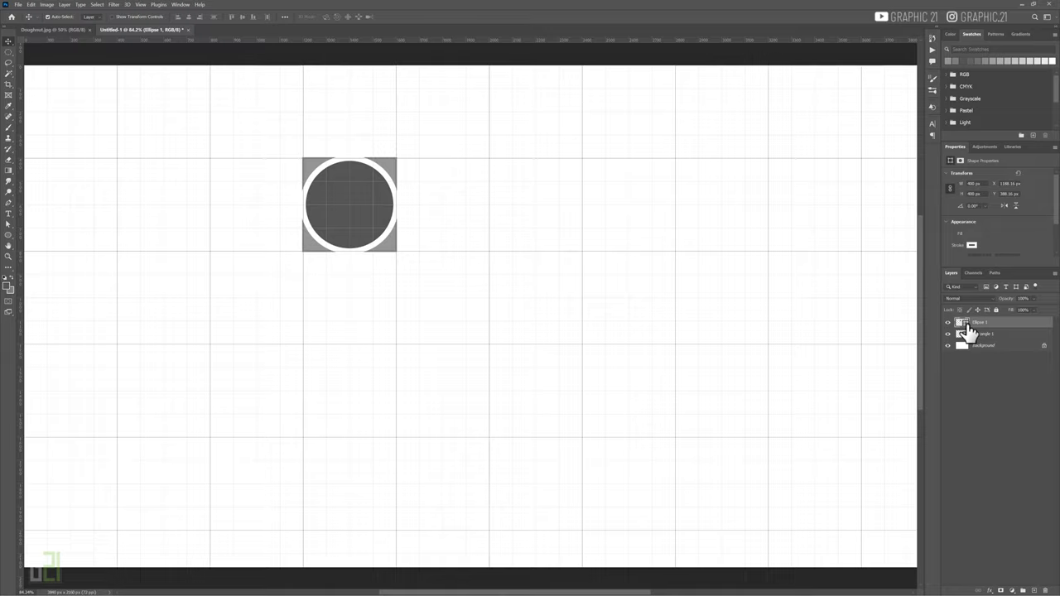
- Give the circle a thin white outline stroke
{"action": "left_click", "coordinate": [972, 247]}
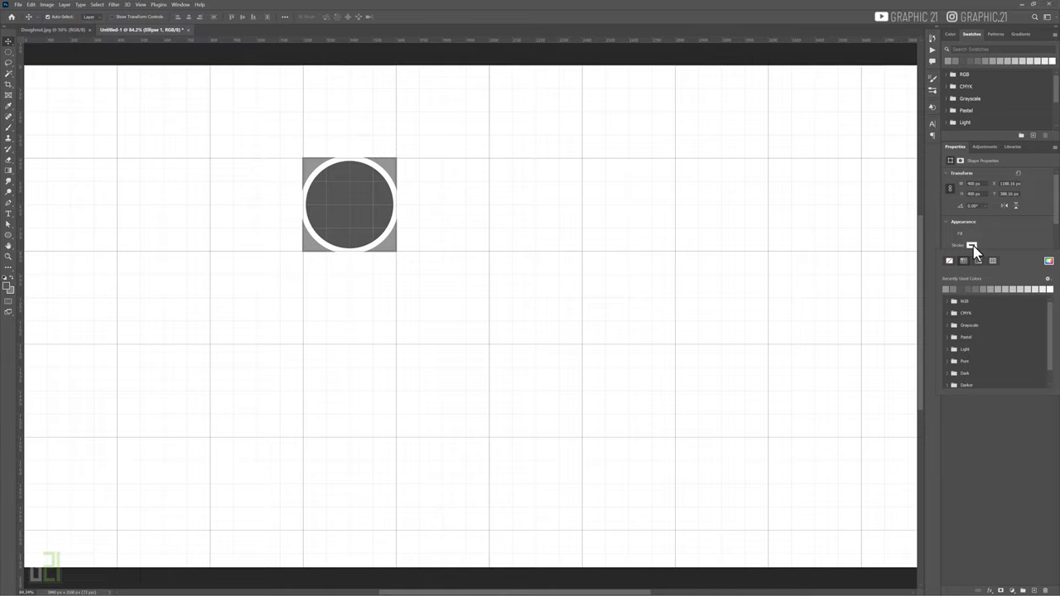
{"action": "left_click", "coordinate": [947, 289]}
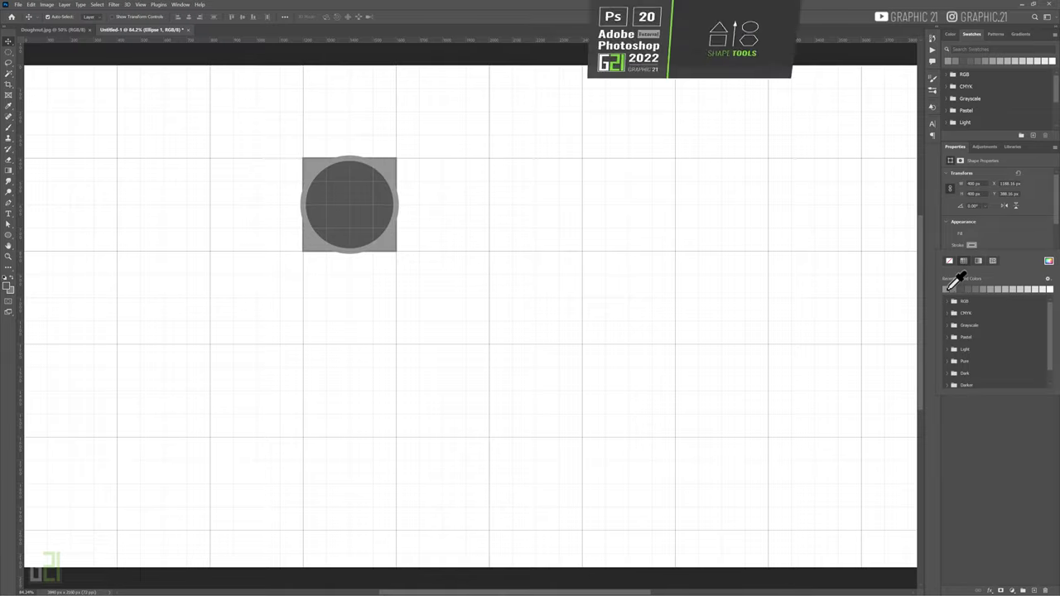
{"action": "left_click", "coordinate": [1025, 288]}
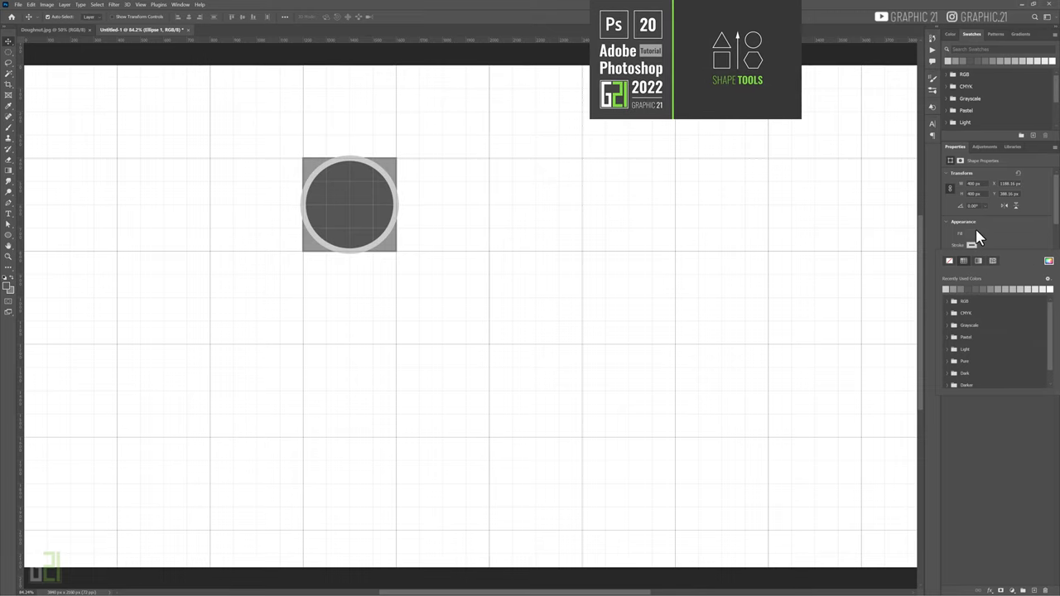
{"action": "left_click", "coordinate": [985, 238]}
{"action": "scroll", "coordinate": [988, 248], "scroll_direction": "down", "scroll_amount": 1}
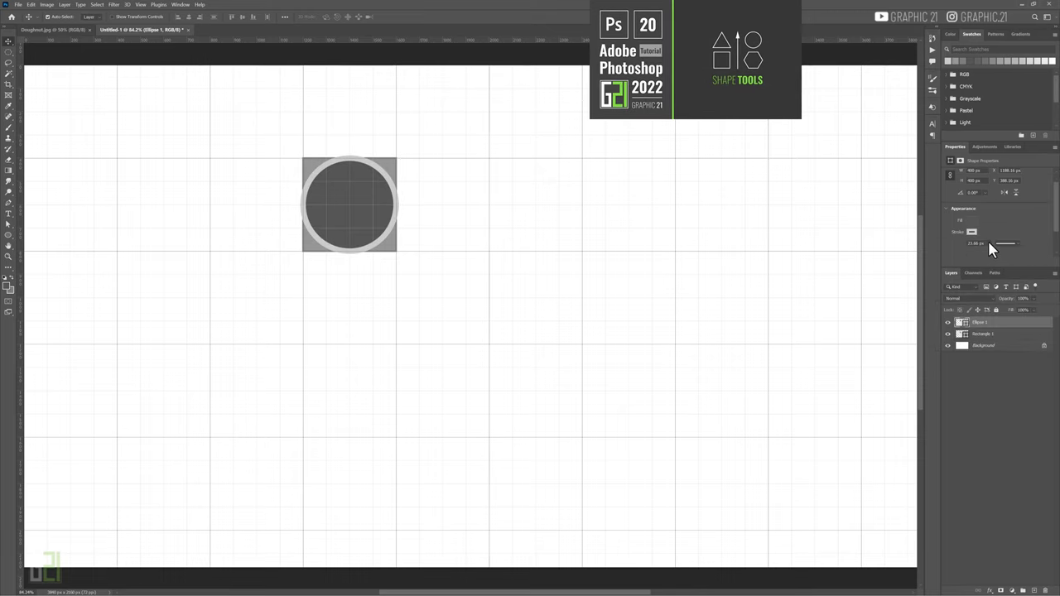
{"action": "left_click_drag", "start_coordinate": [988, 244], "coordinate": [988, 258]}
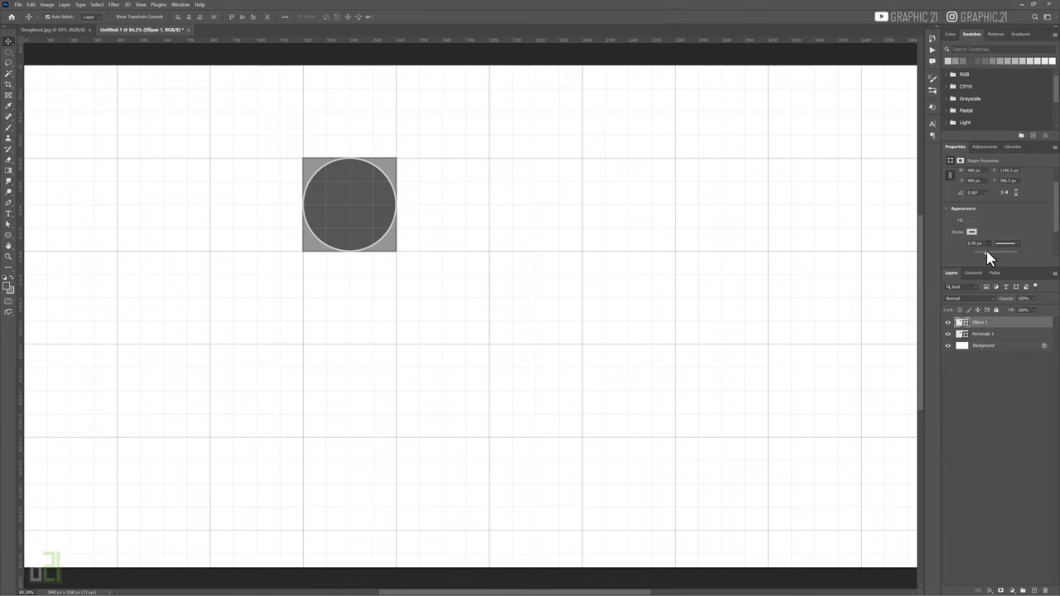
- Duplicate the circle, scale the copy proportionally to 200 px wide, and centre it inside the big circle
{"action": "key", "text": "u"}
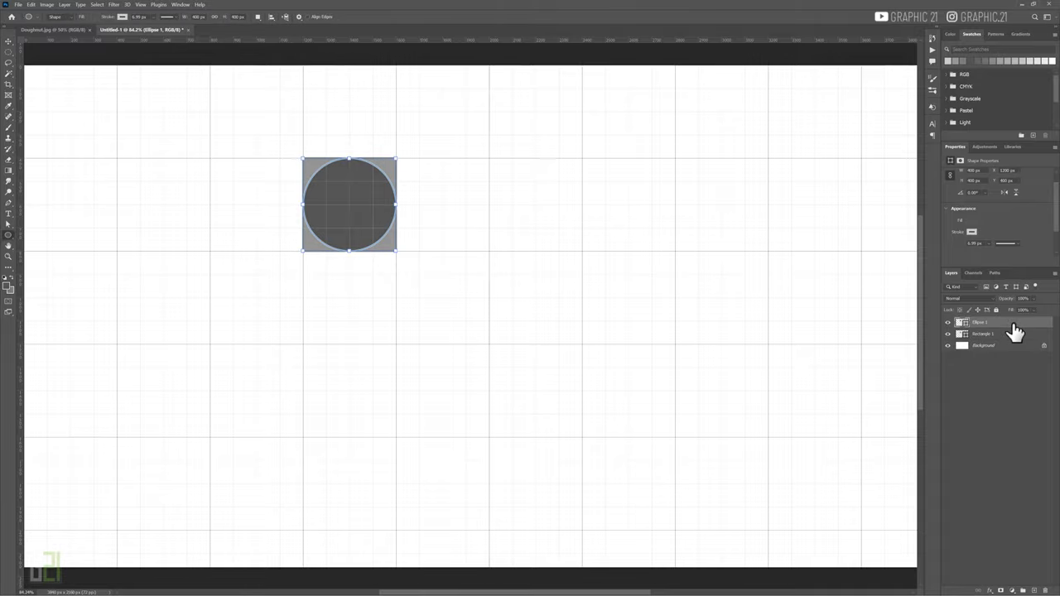
{"action": "key", "text": "ctrl+j"}
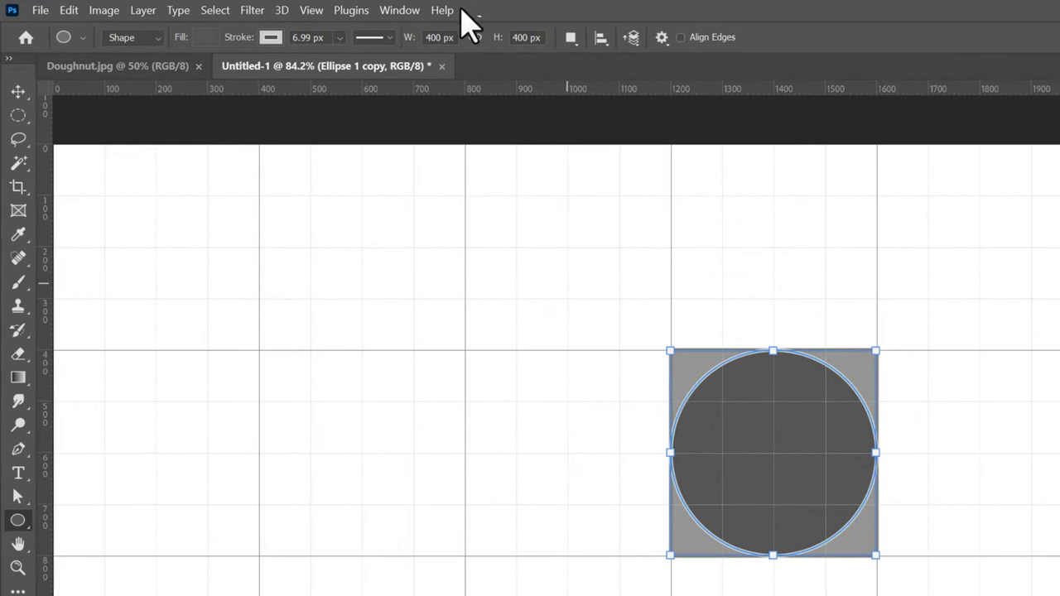
{"action": "left_click", "coordinate": [474, 38]}
{"action": "double_click", "coordinate": [439, 37]}
{"action": "type", "text": "0"}
{"action": "key", "text": "Return"}
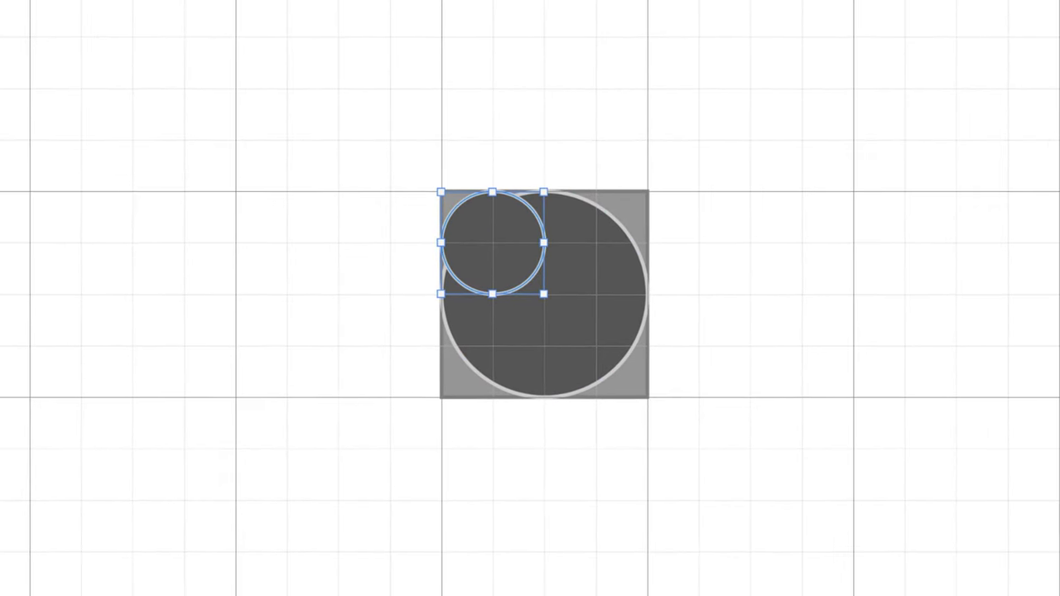
{"action": "key", "text": "v"}
{"action": "mouse_move", "coordinate": [488, 247]}
{"action": "left_mouse_down"}
{"action": "mouse_move", "coordinate": [540, 300]}
{"action": "mouse_move", "coordinate": [544, 291]}
{"action": "left_mouse_up"}
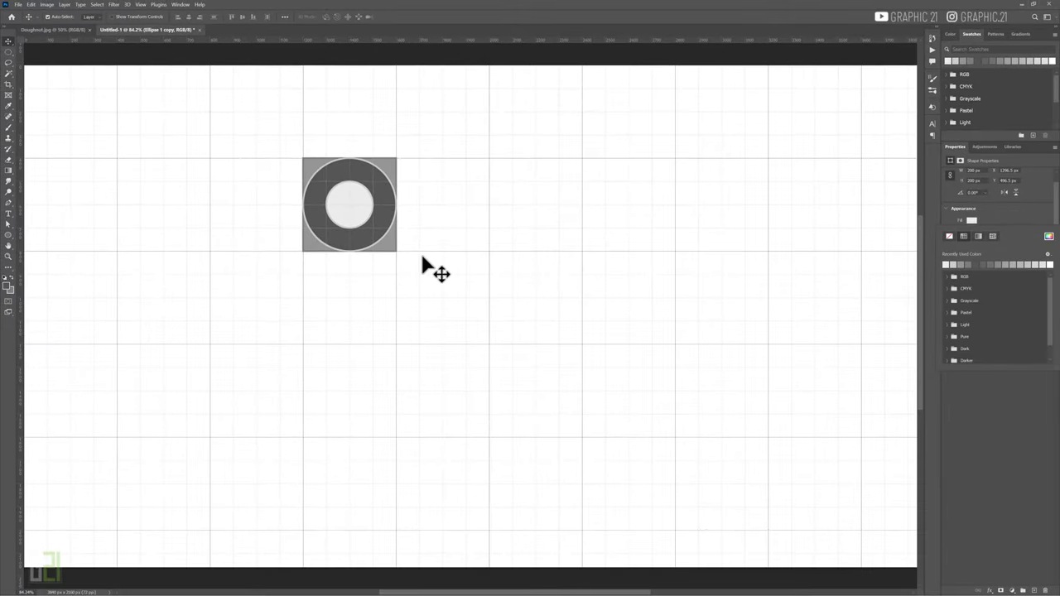
{"action": "left_click", "coordinate": [488, 303]}
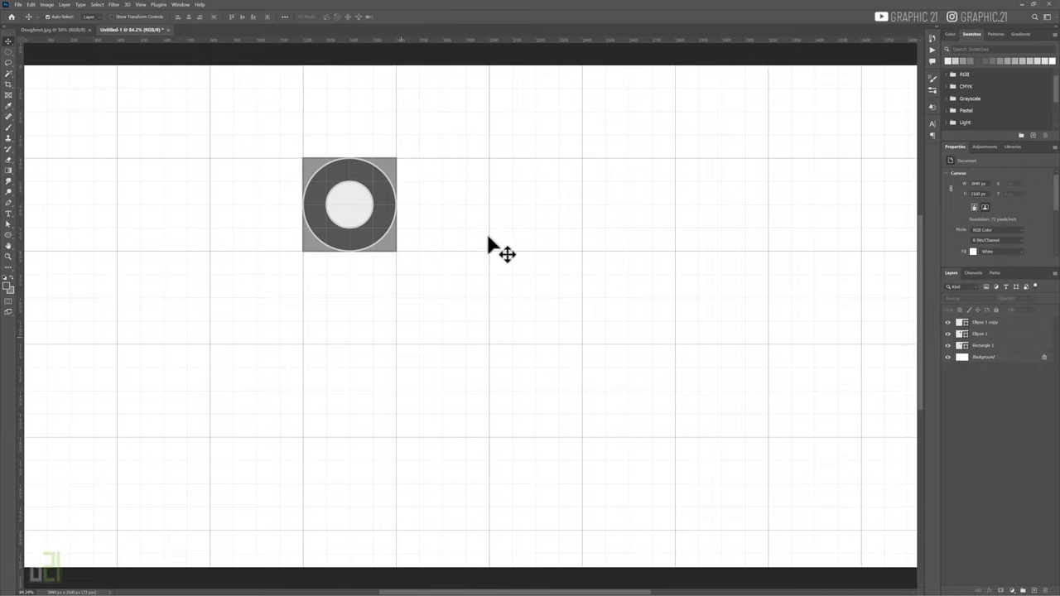
- Make a 1201 px square selection around the lower doughnut in Doughnut.jpg
{"action": "left_click", "coordinate": [65, 31]}
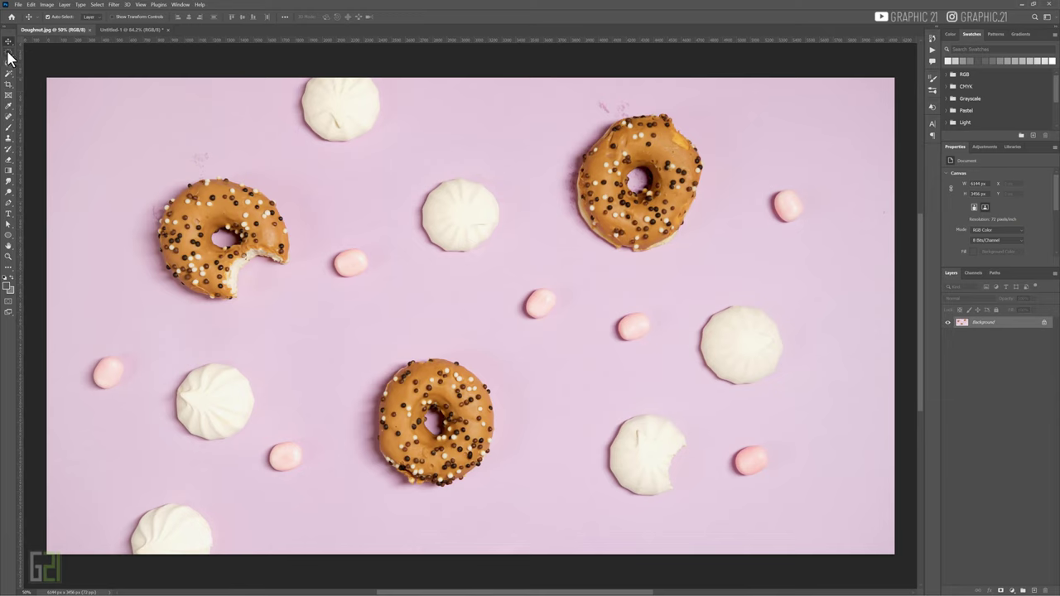
{"action": "left_click", "coordinate": [9, 52]}
{"action": "left_click", "coordinate": [52, 53]}
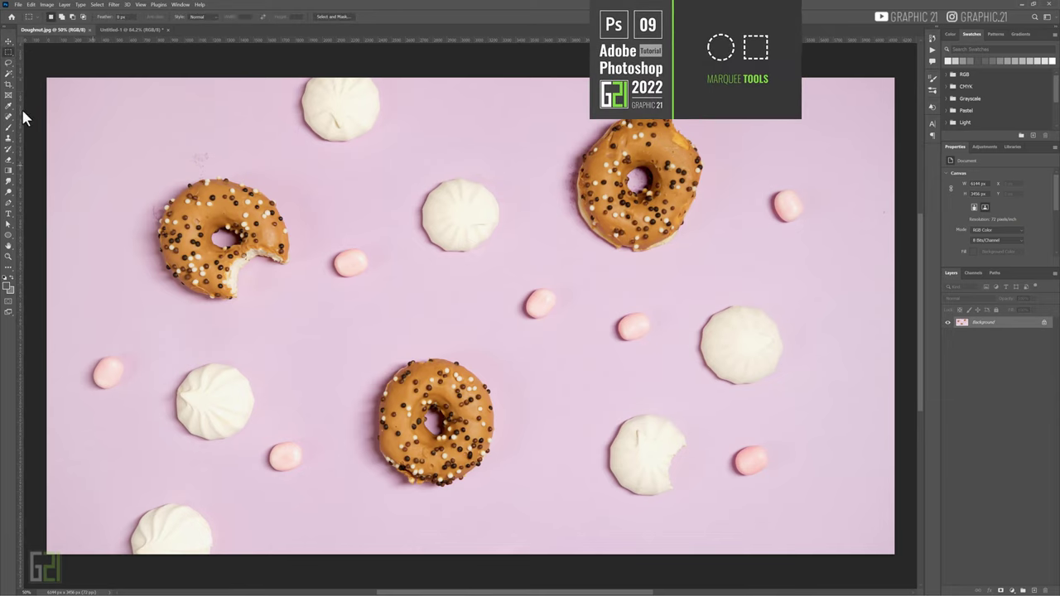
{"action": "mouse_move", "coordinate": [354, 338]}
{"action": "left_mouse_down"}
{"action": "mouse_move", "coordinate": [519, 499]}
{"action": "mouse_move", "coordinate": [523, 520]}
{"action": "left_mouse_up"}
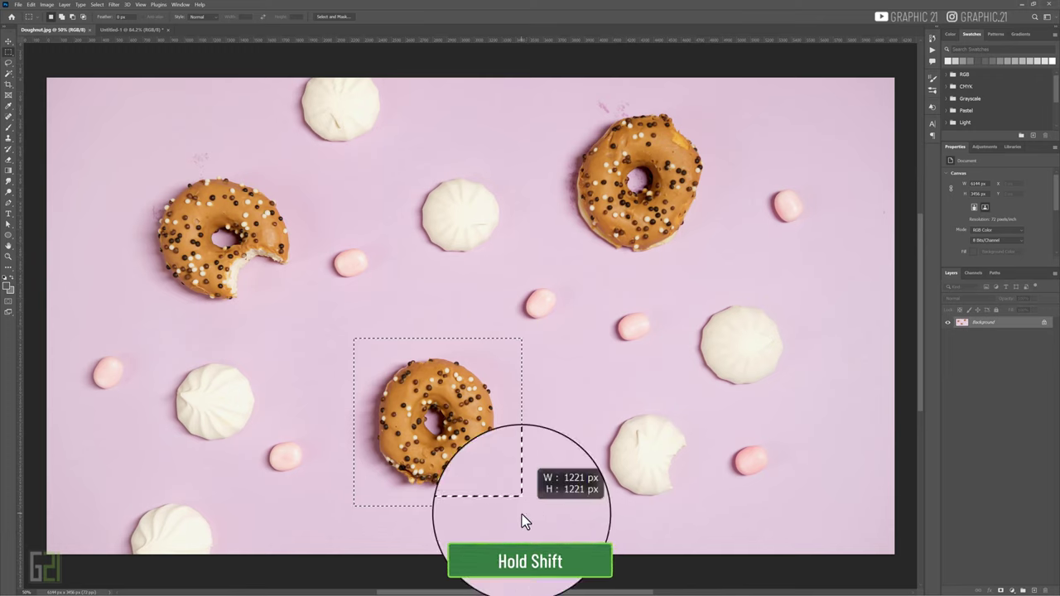
{"action": "left_click_drag", "start_coordinate": [521, 514], "coordinate": [518, 512]}
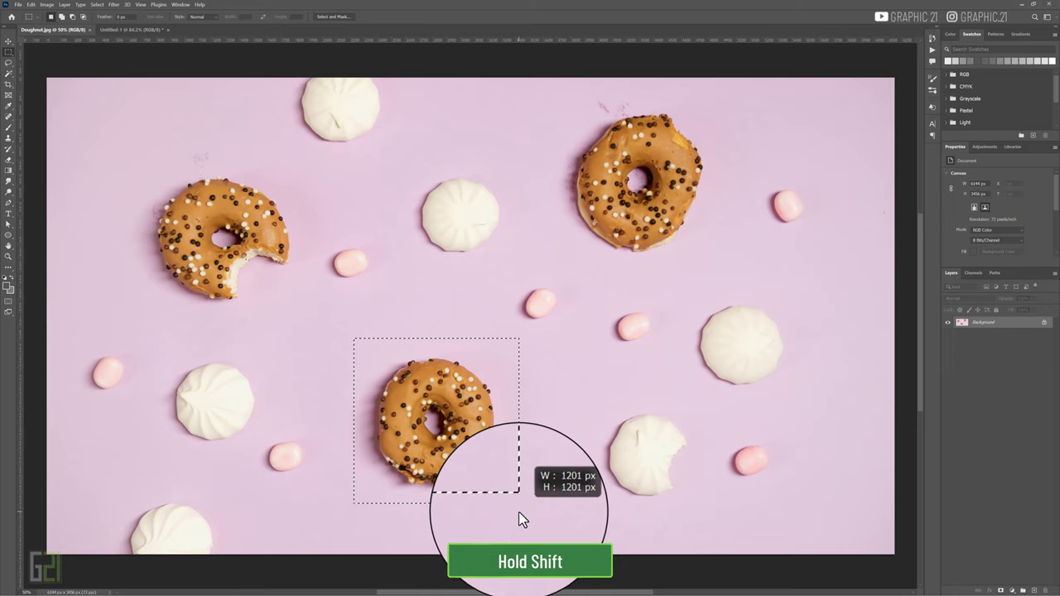
{"action": "left_click_drag", "start_coordinate": [518, 511], "coordinate": [518, 512]}
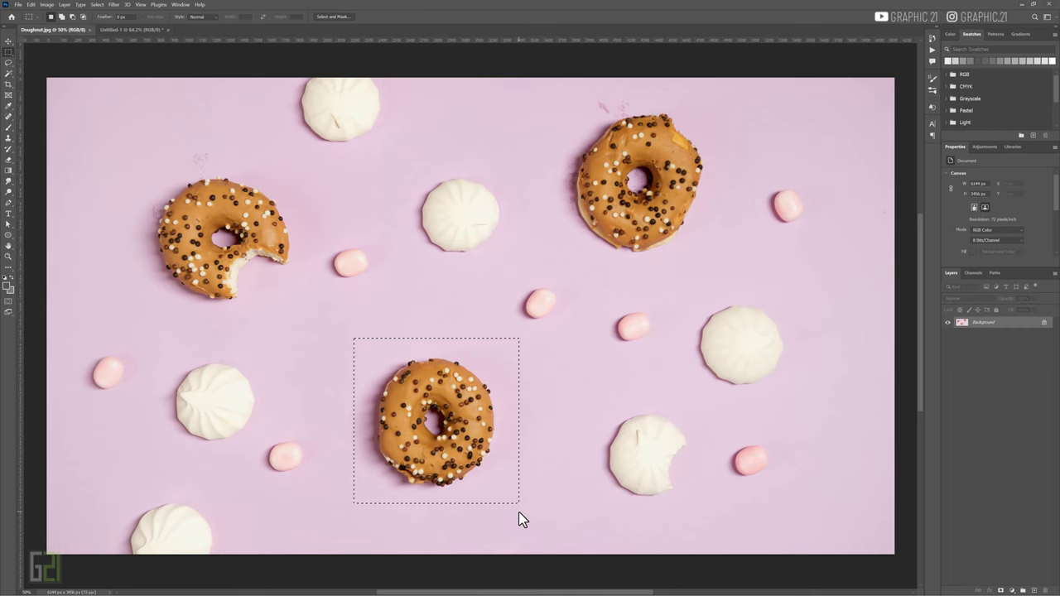
{"action": "left_click_drag", "start_coordinate": [444, 396], "coordinate": [438, 397]}
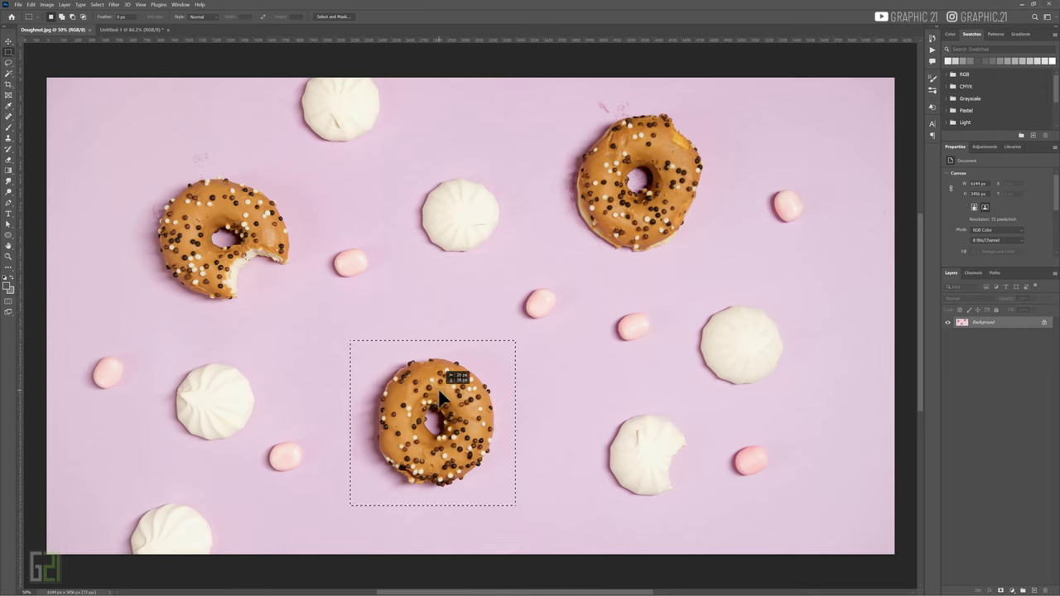
- Drag the doughnut crop into the Untitled-1 grid document as Layer 1
{"action": "left_click", "coordinate": [9, 42]}
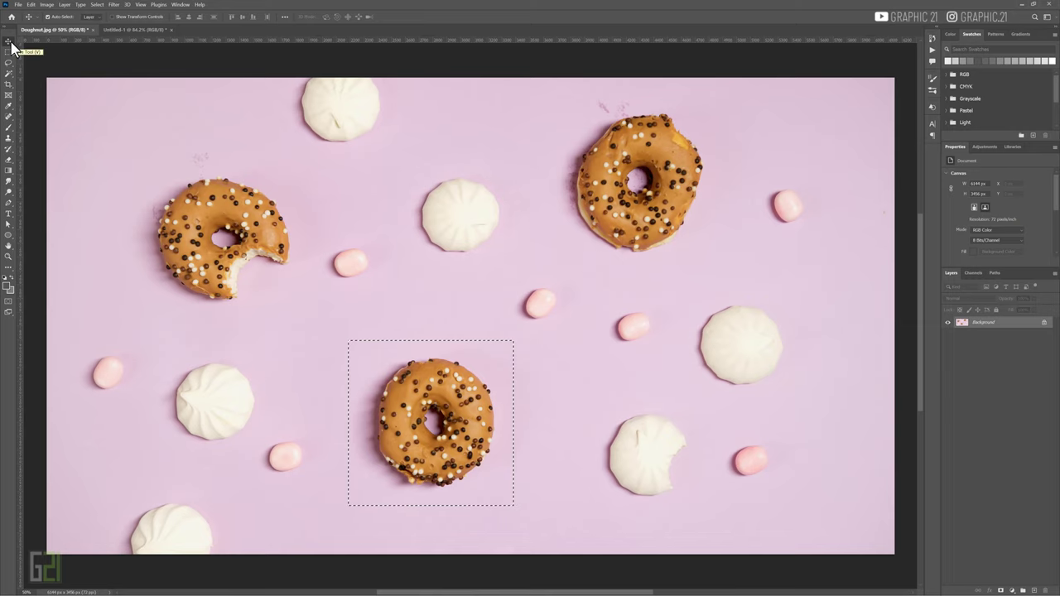
{"action": "left_click_drag", "start_coordinate": [480, 439], "coordinate": [149, 38]}
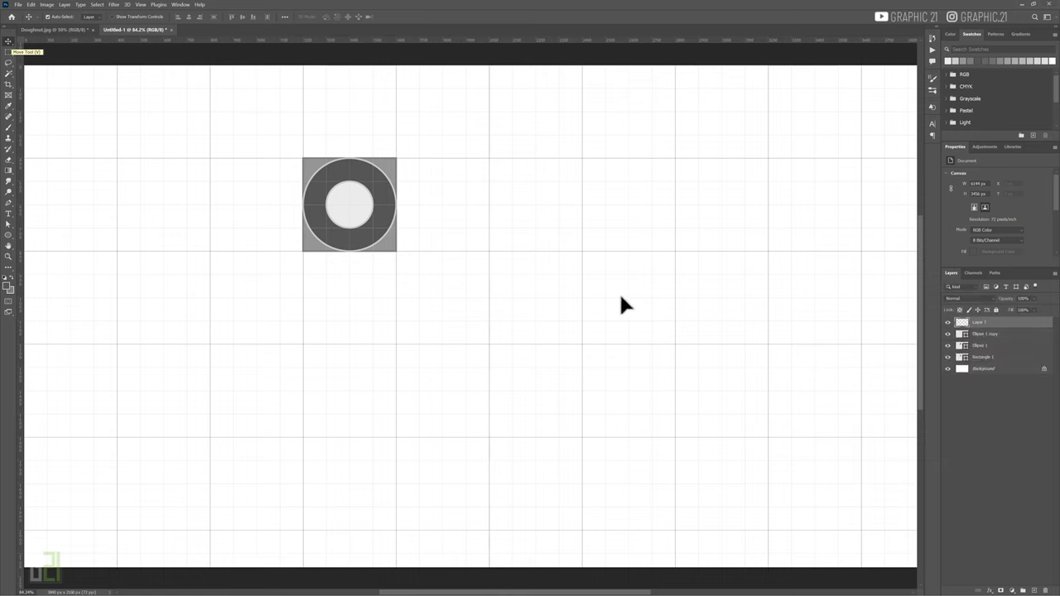
{"action": "left_click_drag", "start_coordinate": [622, 306], "coordinate": [623, 304]}
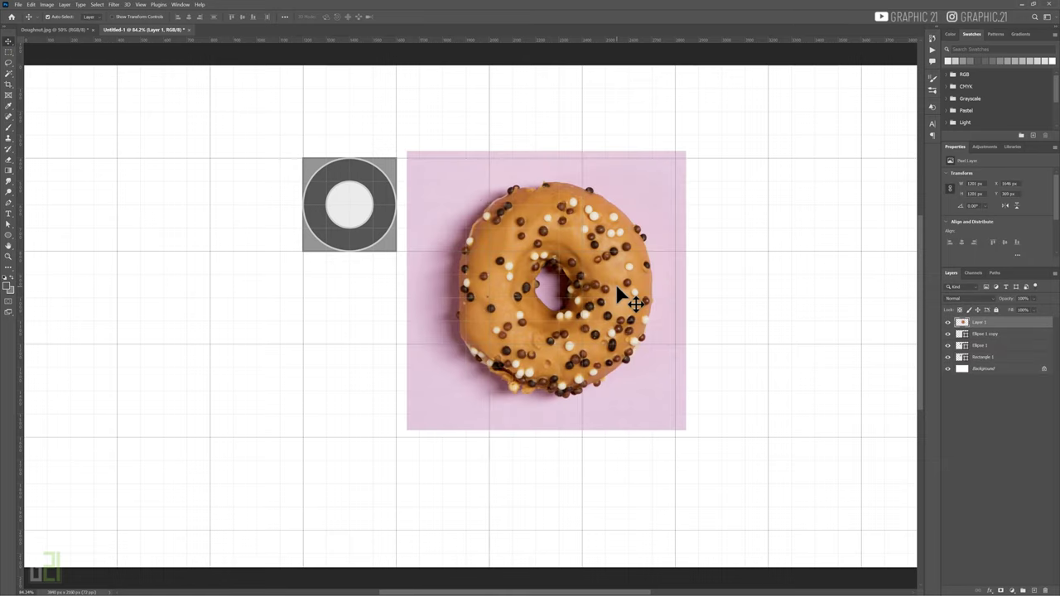
- Scale the doughnut crop down to 400 × 400 px to fill one grid cell
{"action": "key", "text": "ctrl+t"}
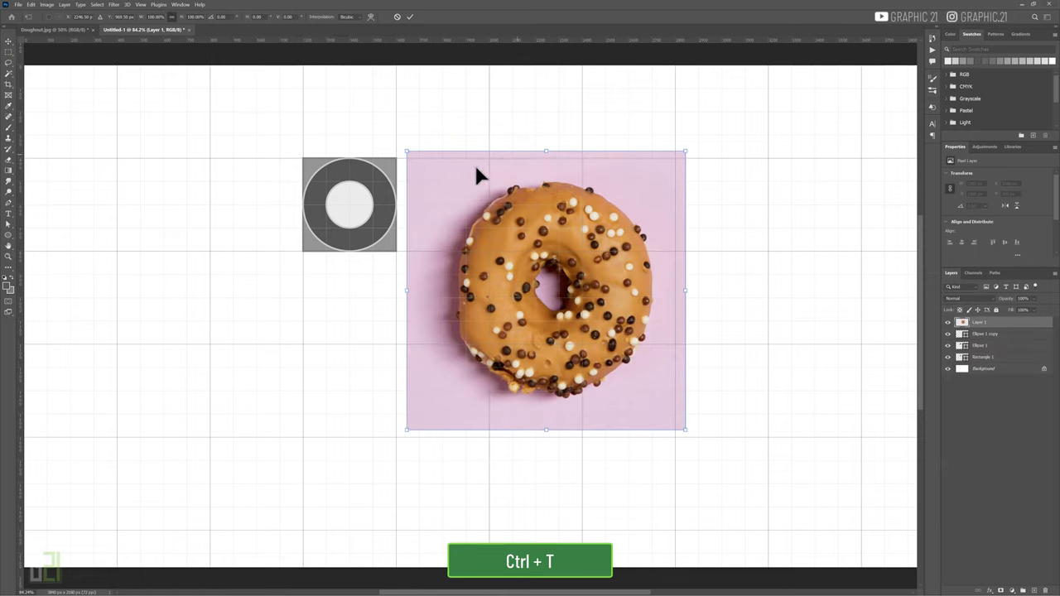
{"action": "left_click_drag", "start_coordinate": [440, 177], "coordinate": [519, 274]}
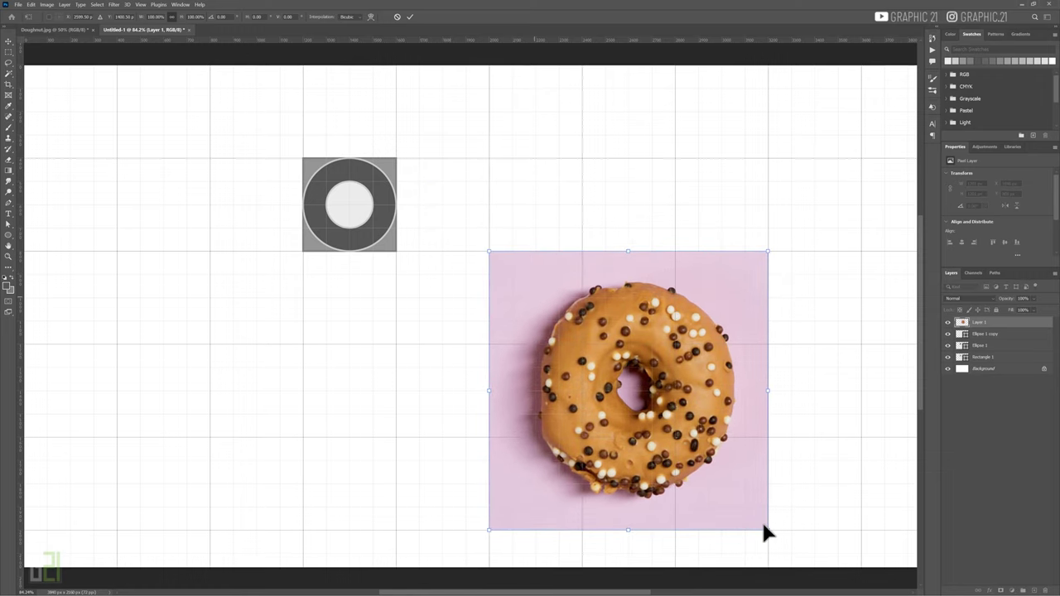
{"action": "mouse_move", "coordinate": [766, 532]}
{"action": "left_mouse_down"}
{"action": "mouse_move", "coordinate": [574, 346]}
{"action": "mouse_move", "coordinate": [584, 346]}
{"action": "left_mouse_up"}
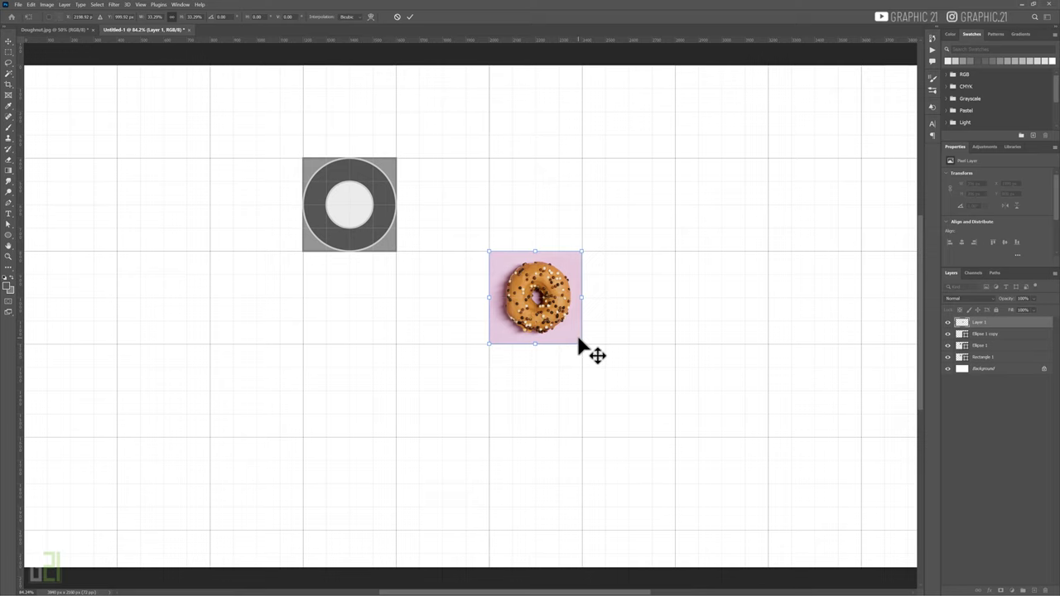
{"action": "key", "text": "Return"}
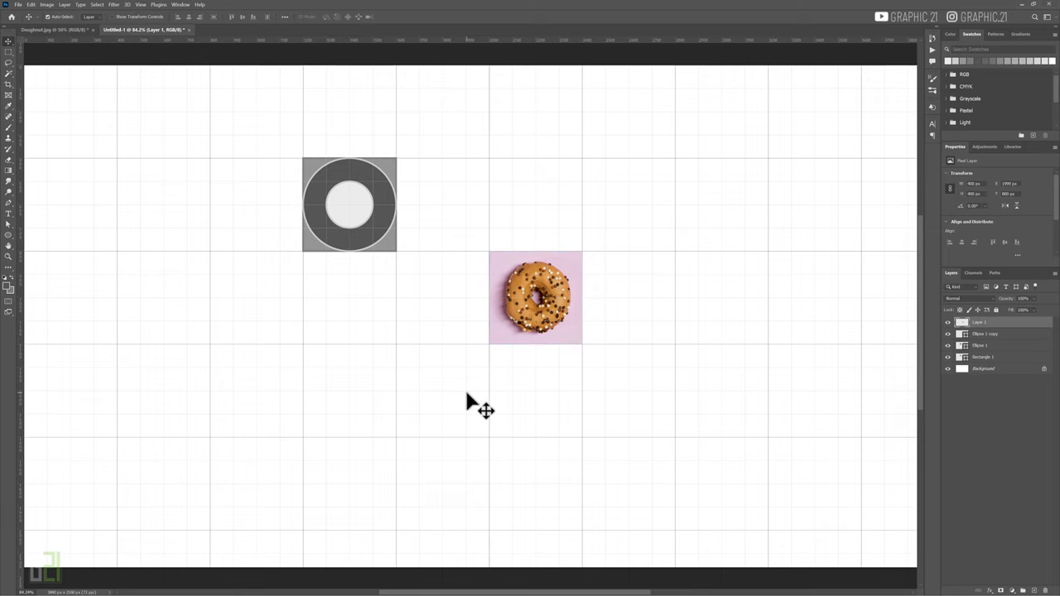
- Select the bitten upper-left doughnut in the photo and drag it onto the grid layout
{"action": "left_click", "coordinate": [64, 29]}
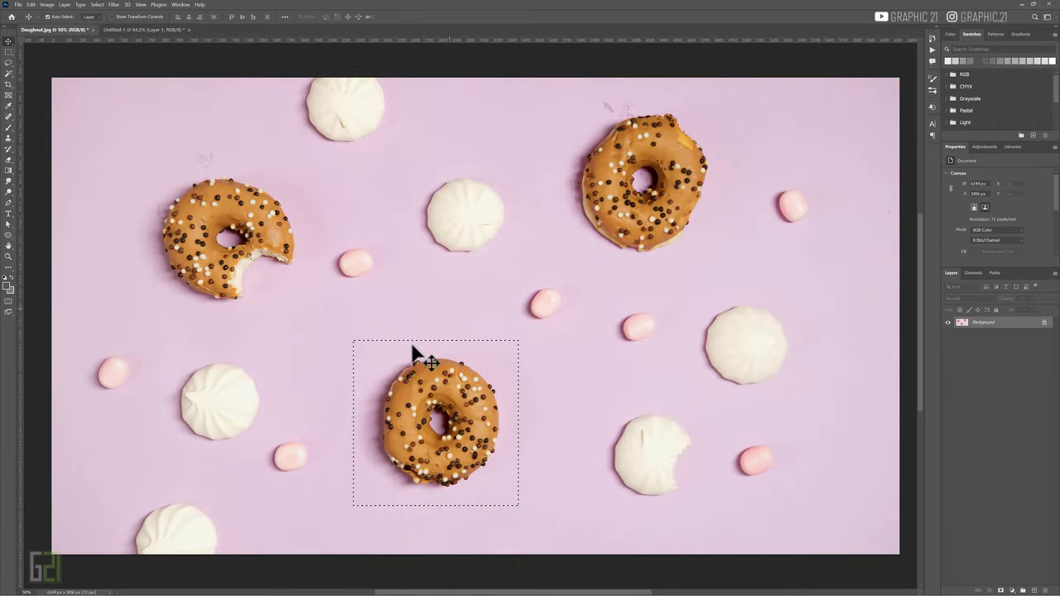
{"action": "left_click", "coordinate": [8, 52]}
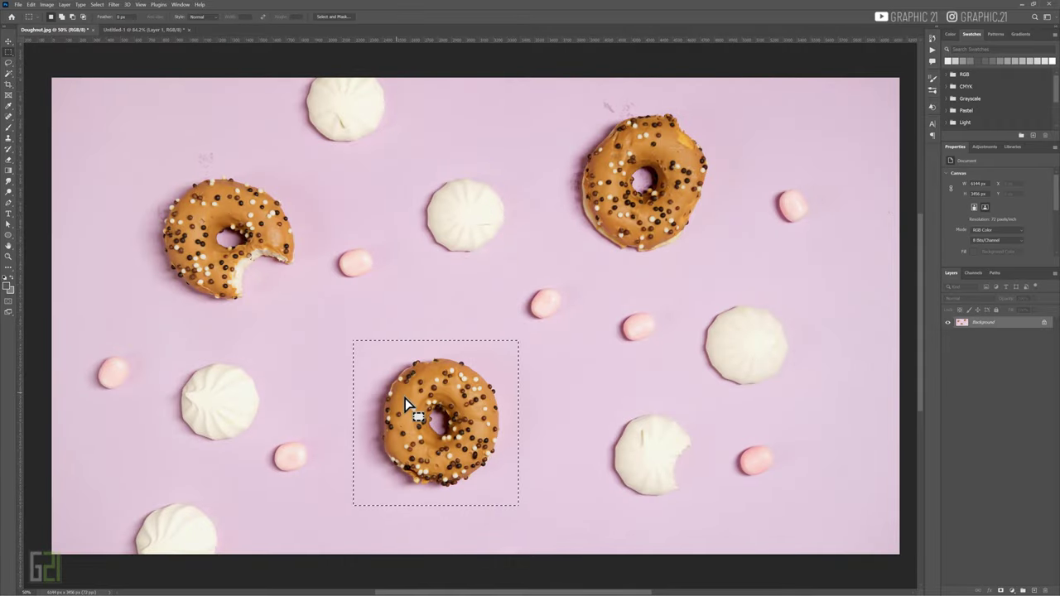
{"action": "mouse_move", "coordinate": [405, 398]}
{"action": "left_mouse_down"}
{"action": "mouse_move", "coordinate": [185, 211]}
{"action": "mouse_move", "coordinate": [141, 38]}
{"action": "mouse_move", "coordinate": [279, 186]}
{"action": "left_mouse_up"}
{"action": "left_click", "coordinate": [8, 41]}
{"action": "left_click_drag", "start_coordinate": [712, 331], "coordinate": [710, 329]}
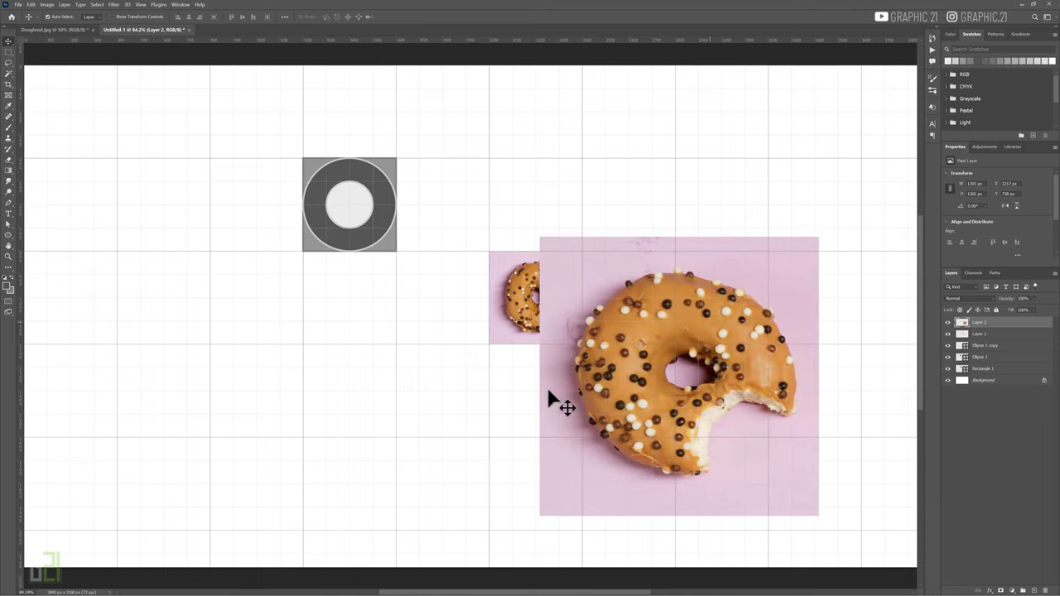
{"action": "mouse_move", "coordinate": [656, 441]}
{"action": "left_mouse_down"}
{"action": "mouse_move", "coordinate": [721, 369]}
{"action": "mouse_move", "coordinate": [726, 340]}
{"action": "mouse_move", "coordinate": [701, 368]}
{"action": "left_mouse_up"}
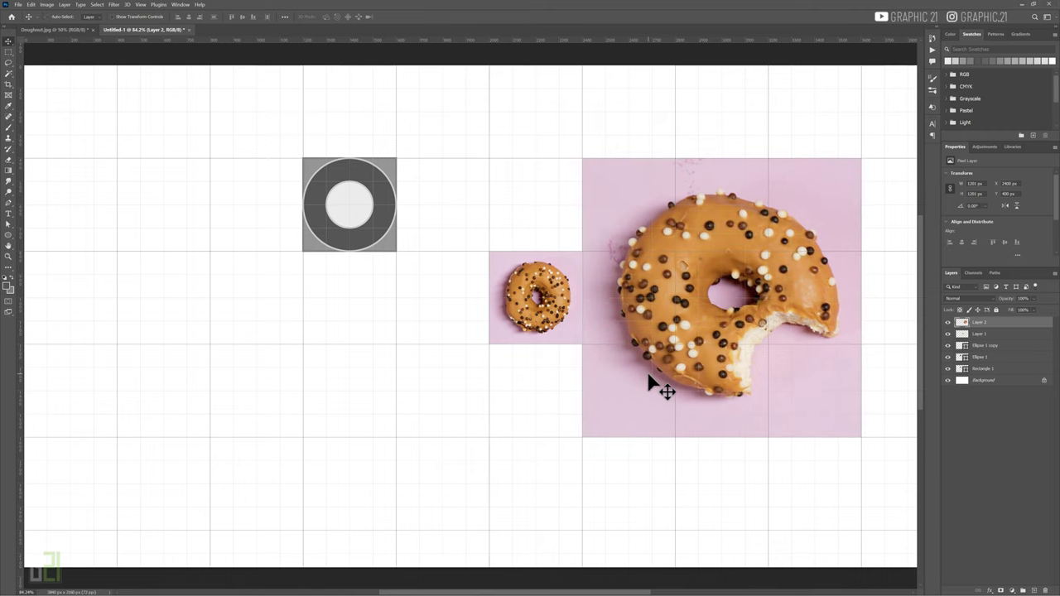
- Scale the bitten doughnut layer to an 800 × 800 px square across four grid cells
{"action": "key", "text": "ctrl+t"}
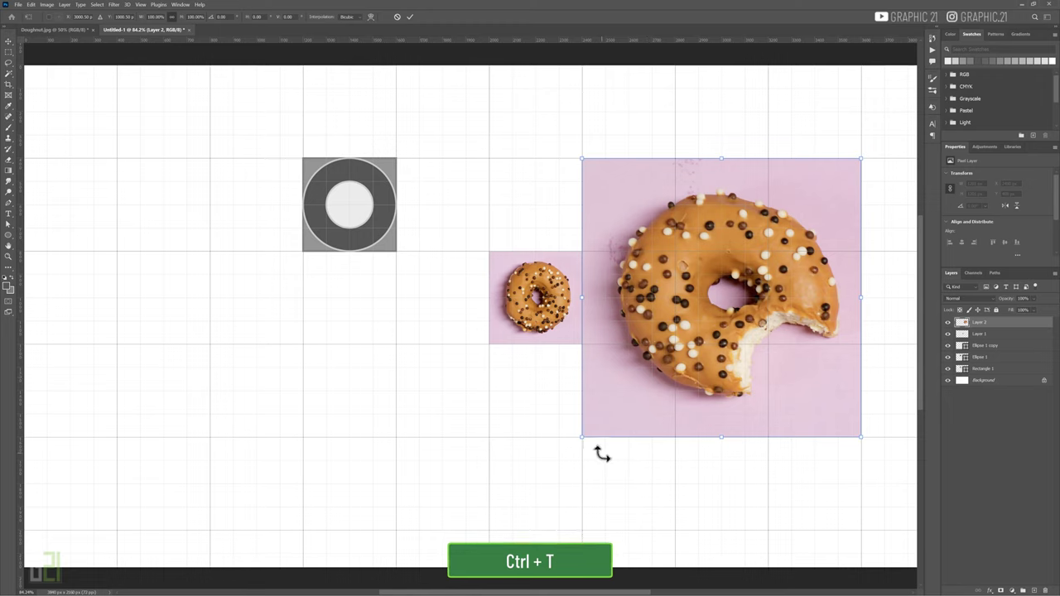
{"action": "mouse_move", "coordinate": [582, 436]}
{"action": "left_mouse_down"}
{"action": "mouse_move", "coordinate": [704, 330]}
{"action": "mouse_move", "coordinate": [675, 349]}
{"action": "left_mouse_up"}
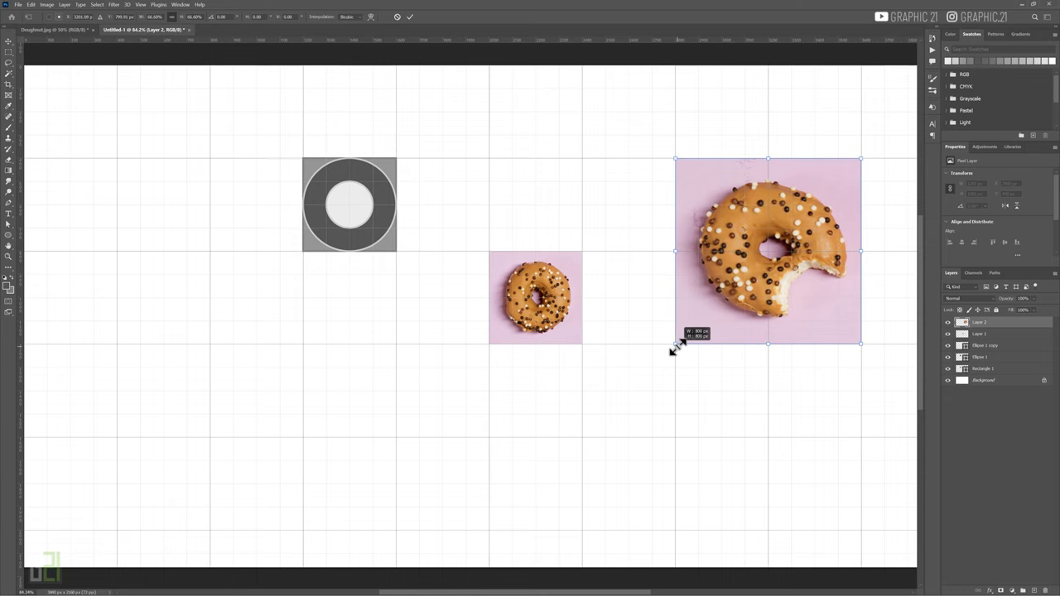
{"action": "key", "text": "Return"}
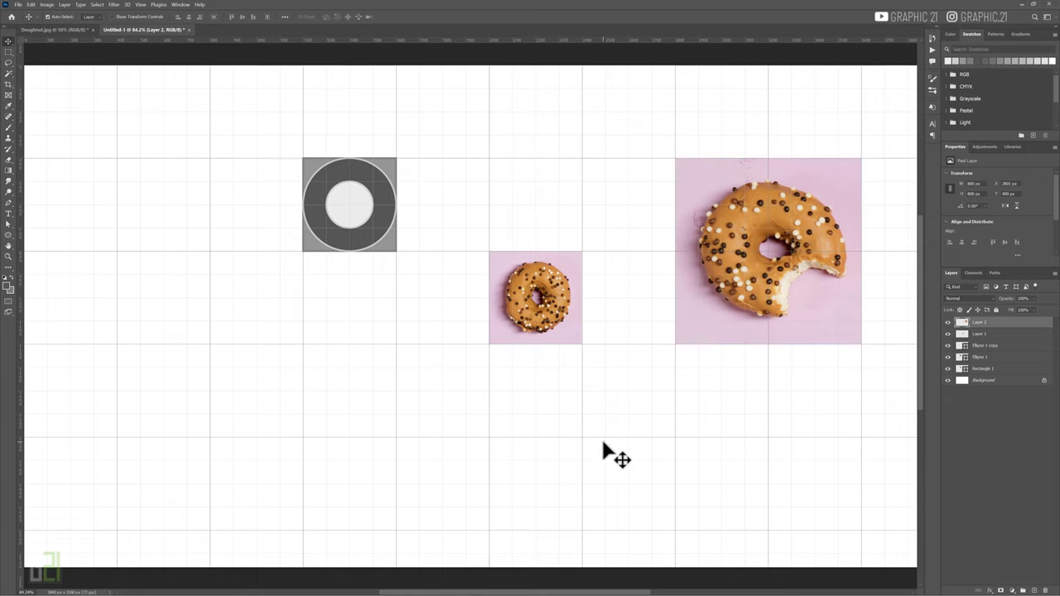
- Select the top-right doughnut in Doughnut.jpg and drag it into Untitled-1
{"action": "left_click", "coordinate": [70, 30]}
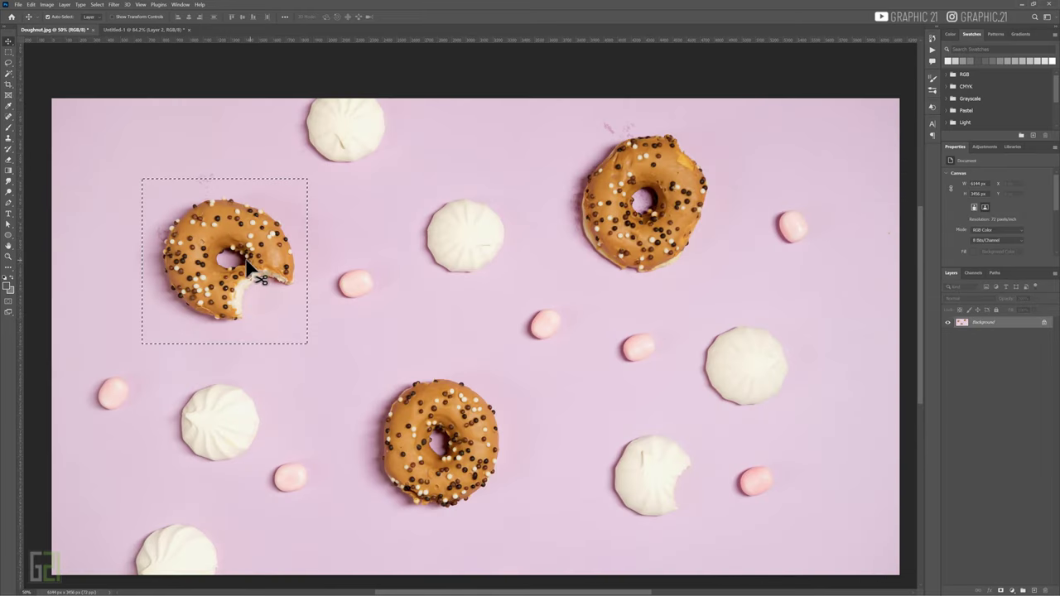
{"action": "left_click", "coordinate": [10, 51]}
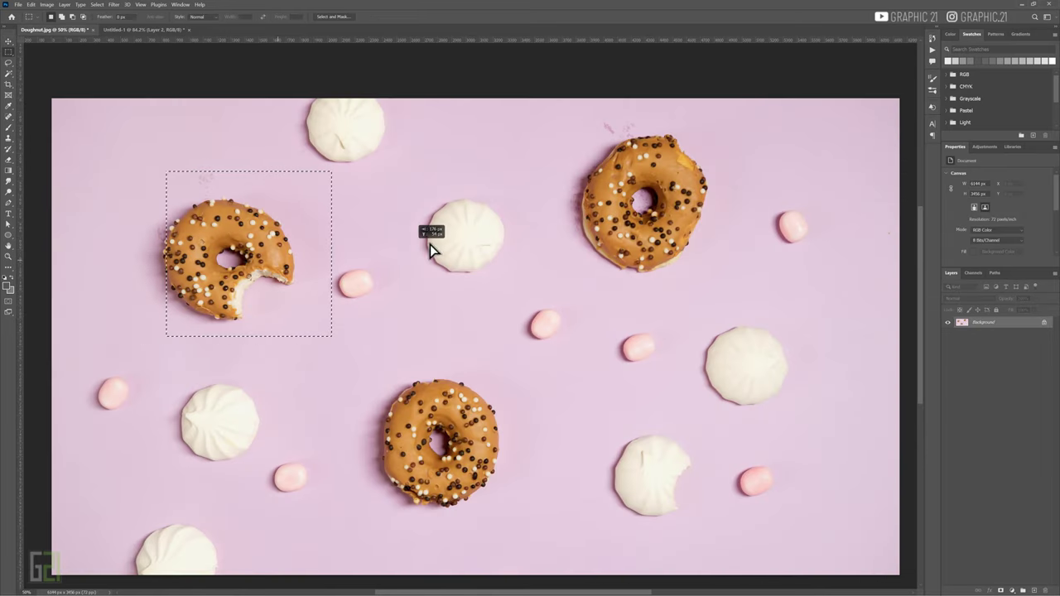
{"action": "left_click_drag", "start_coordinate": [429, 244], "coordinate": [669, 207]}
{"action": "left_click", "coordinate": [9, 41]}
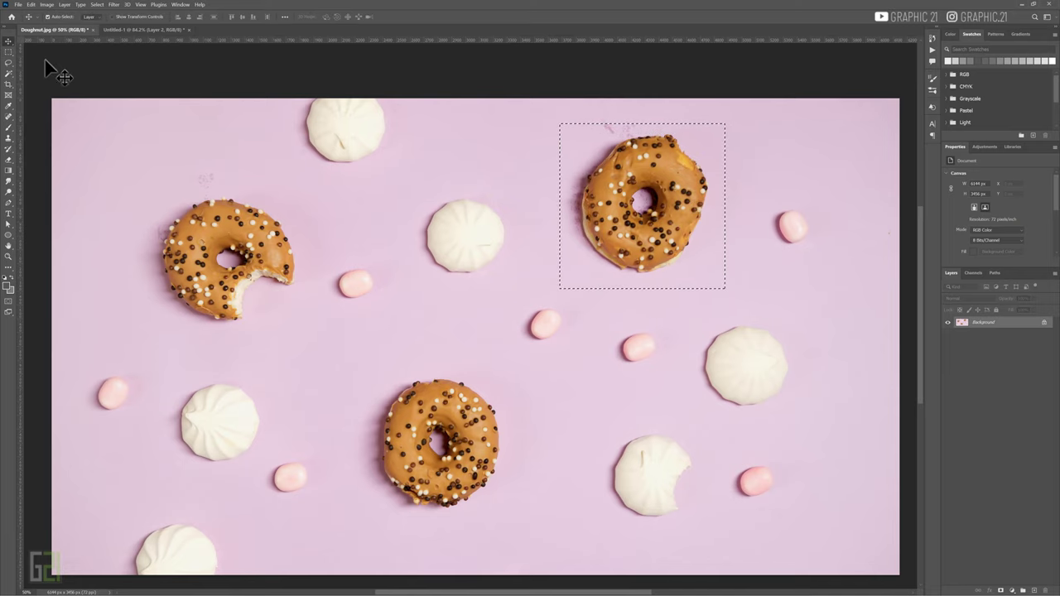
{"action": "mouse_move", "coordinate": [669, 217]}
{"action": "left_mouse_down"}
{"action": "mouse_move", "coordinate": [112, 23]}
{"action": "mouse_move", "coordinate": [133, 199]}
{"action": "left_mouse_up"}
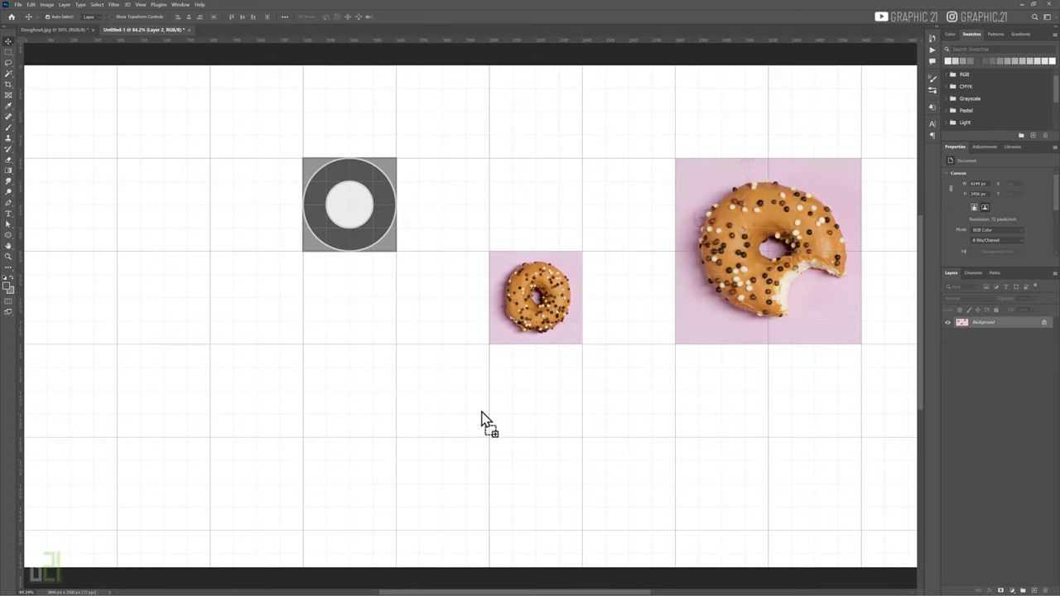
{"action": "mouse_move", "coordinate": [484, 422]}
{"action": "left_mouse_down"}
{"action": "mouse_move", "coordinate": [479, 406]}
{"action": "mouse_move", "coordinate": [410, 411]}
{"action": "mouse_move", "coordinate": [568, 418]}
{"action": "mouse_move", "coordinate": [525, 387]}
{"action": "left_mouse_up"}
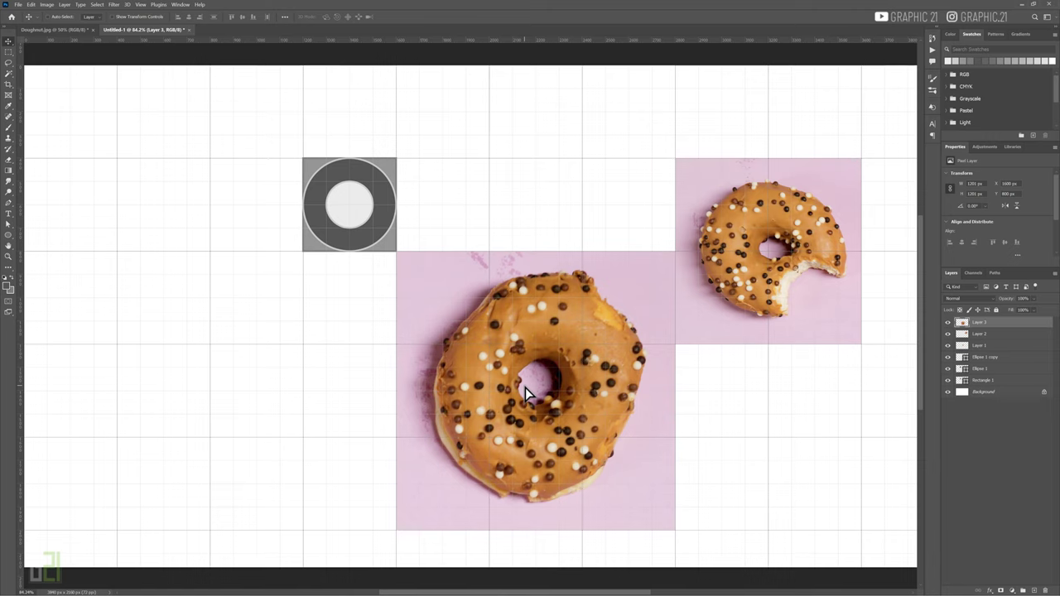
- Shrink the new doughnut crop, Layer 3, to a 600 × 600 px square
{"action": "key", "text": "ctrl+t"}
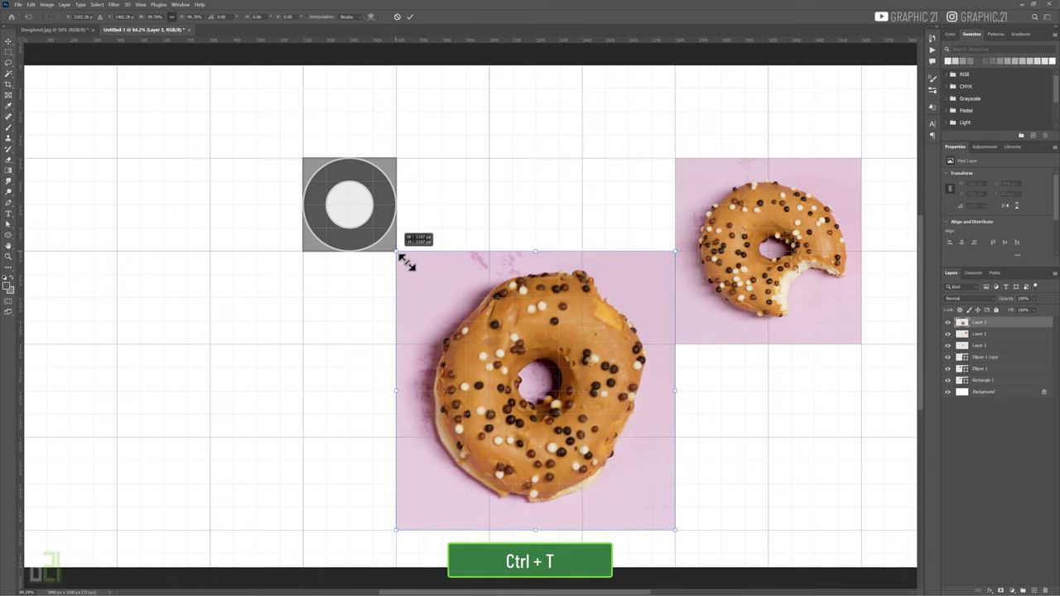
{"action": "mouse_move", "coordinate": [405, 262]}
{"action": "left_mouse_down"}
{"action": "mouse_move", "coordinate": [541, 345]}
{"action": "mouse_move", "coordinate": [552, 361]}
{"action": "mouse_move", "coordinate": [535, 391]}
{"action": "left_mouse_up"}
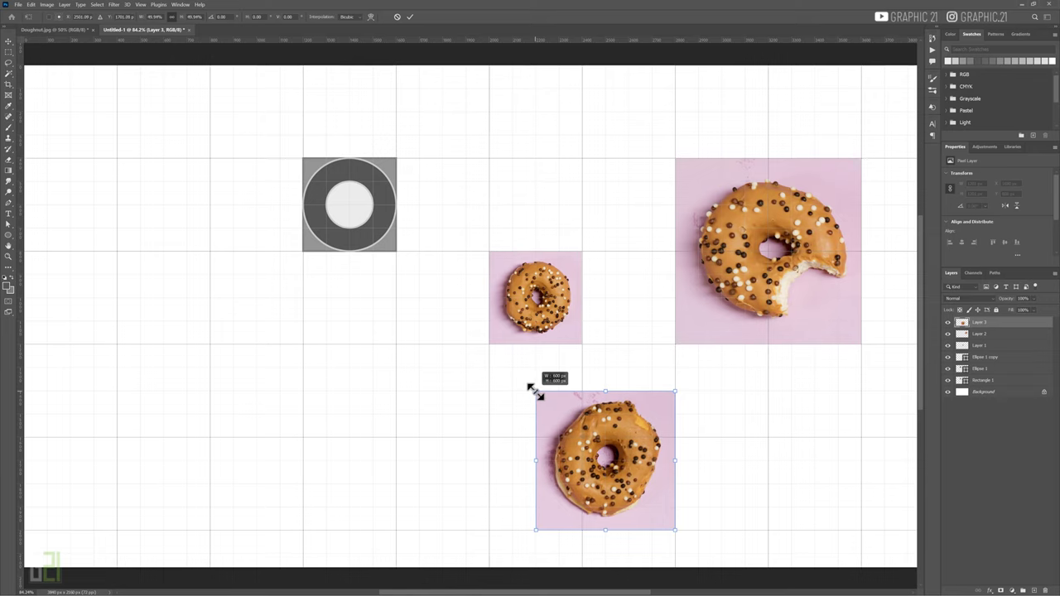
{"action": "key", "text": "Return"}
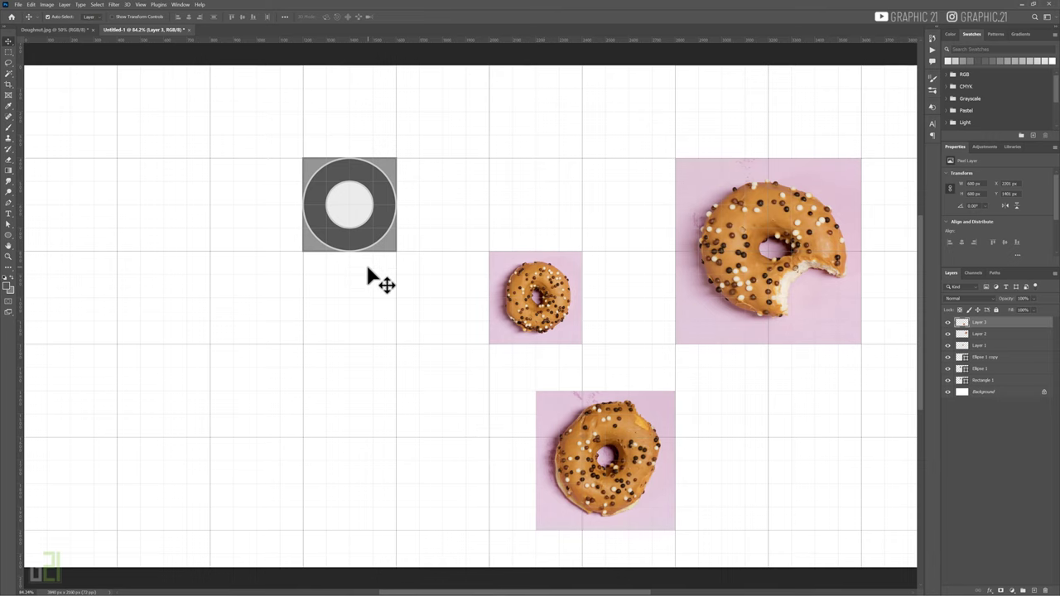
- Add a 'Doughnut' text layer with the Horizontal Type Tool and move it right
{"action": "left_click", "coordinate": [8, 213]}
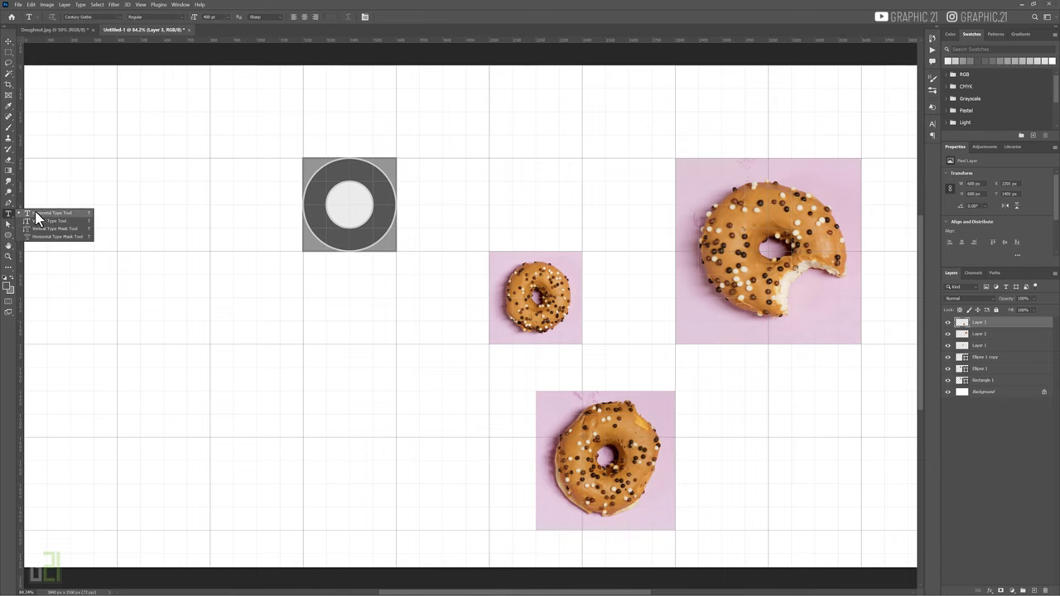
{"action": "left_click", "coordinate": [37, 214]}
{"action": "left_click", "coordinate": [86, 376]}
{"action": "key", "text": "Escape"}
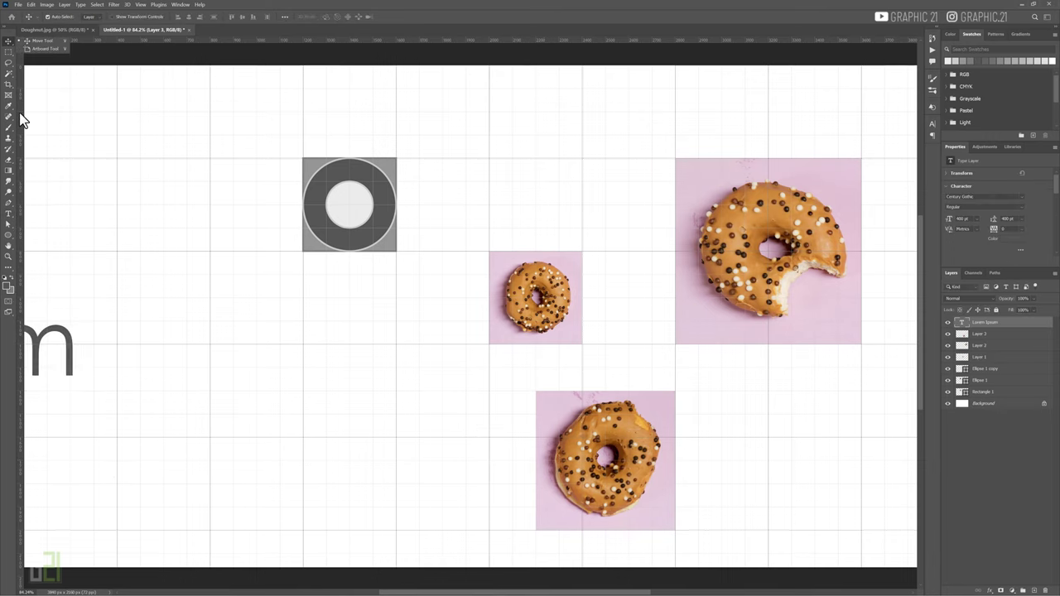
{"action": "key", "text": "v"}
{"action": "key", "text": "t"}
{"action": "left_click", "coordinate": [298, 402]}
{"action": "type", "text": "Doughnut"}
{"action": "key", "text": "ctrl+Return"}
{"action": "left_click_drag", "start_coordinate": [180, 347], "coordinate": [374, 378]}
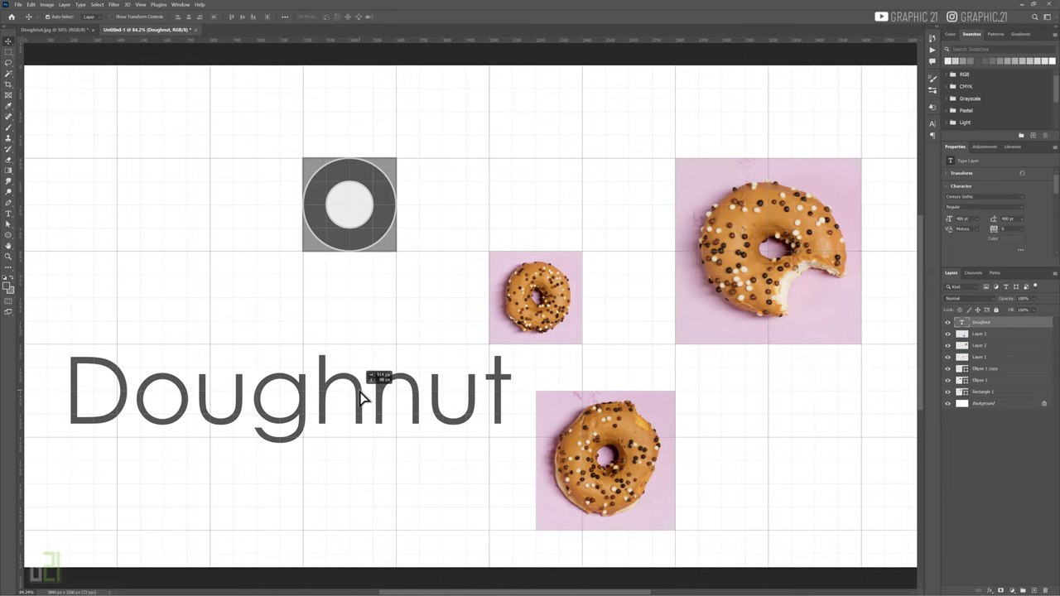
- Enlarge the Doughnut text across the lower grid and fill it with the pink foreground colour
{"action": "key", "text": "ctrl+t"}
{"action": "left_click_drag", "start_coordinate": [519, 460], "coordinate": [591, 461]}
{"action": "left_click_drag", "start_coordinate": [284, 418], "coordinate": [331, 407]}
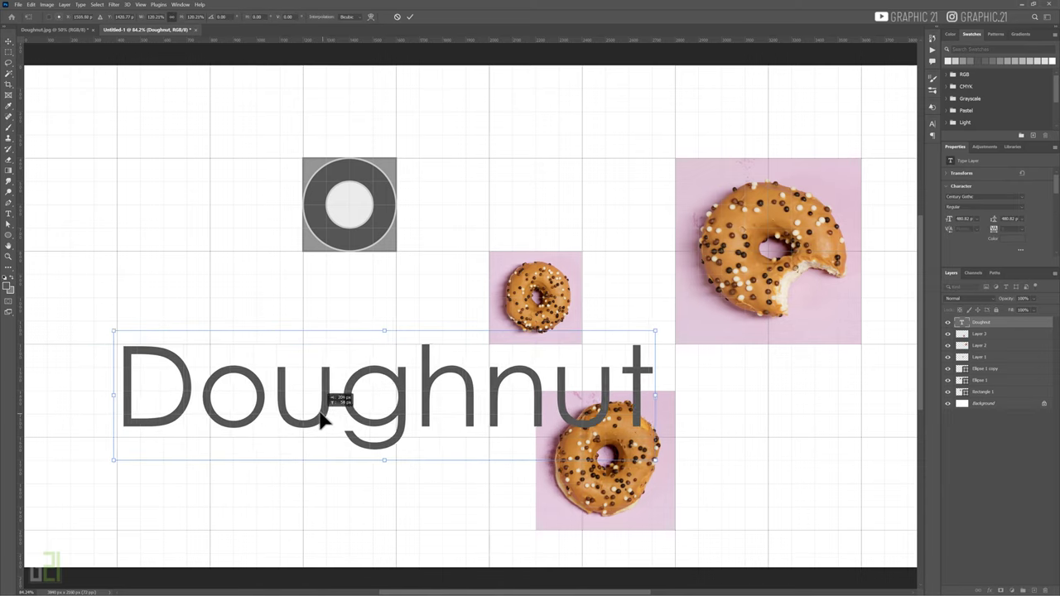
{"action": "left_click_drag", "start_coordinate": [651, 459], "coordinate": [716, 471]}
{"action": "left_click_drag", "start_coordinate": [720, 327], "coordinate": [726, 309]}
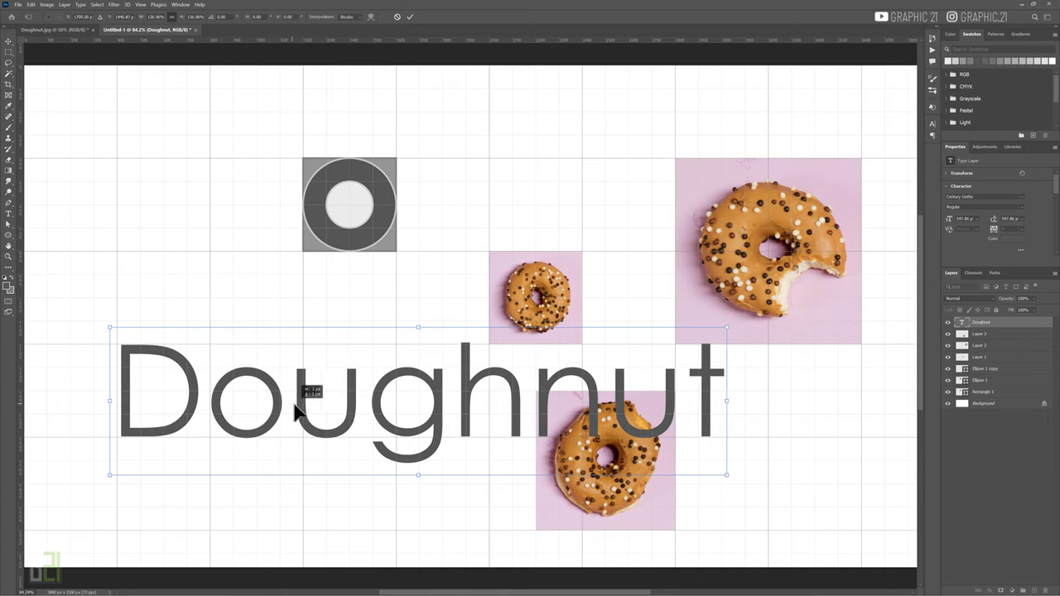
{"action": "left_click_drag", "start_coordinate": [300, 402], "coordinate": [298, 406]}
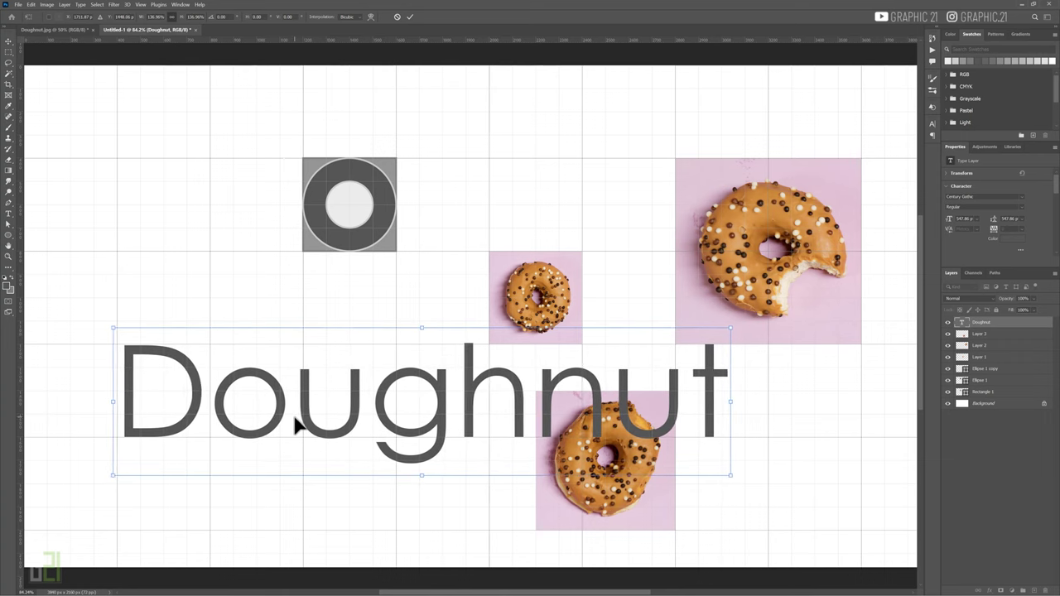
{"action": "left_click", "coordinate": [409, 17]}
{"action": "key", "text": "t"}
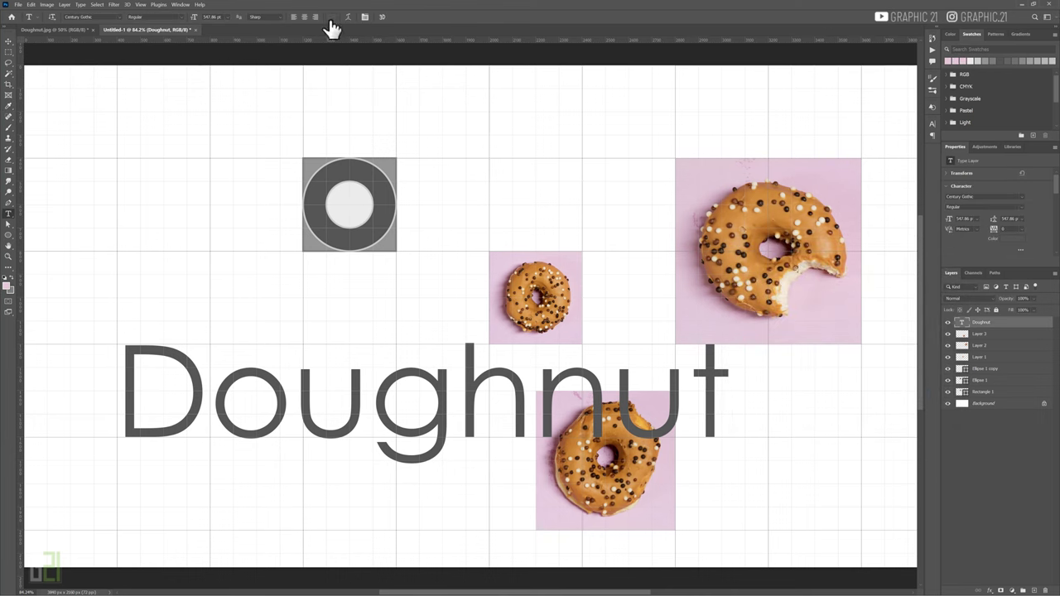
{"action": "key", "text": "alt+BackSpace"}
- Move the lower small doughnut square to the right
{"action": "key", "text": "v"}
{"action": "left_click", "coordinate": [979, 357]}
{"action": "left_click_drag", "start_coordinate": [616, 484], "coordinate": [803, 487]}
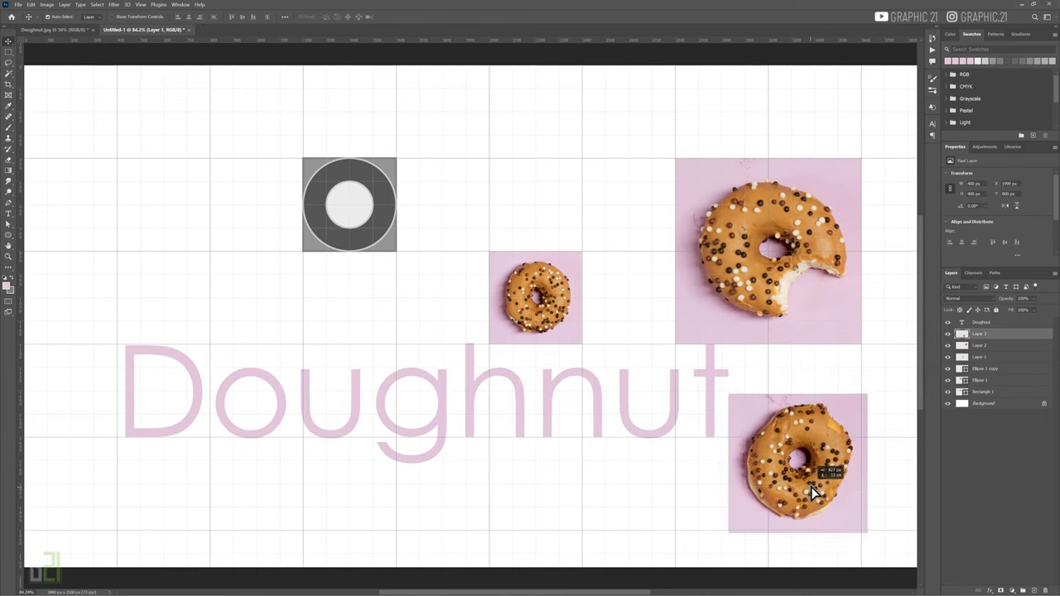
- Raise the big bitten doughnut slightly and shift the lower doughnut a bit right
{"action": "left_click", "coordinate": [978, 345]}
{"action": "left_click_drag", "start_coordinate": [804, 282], "coordinate": [803, 255]}
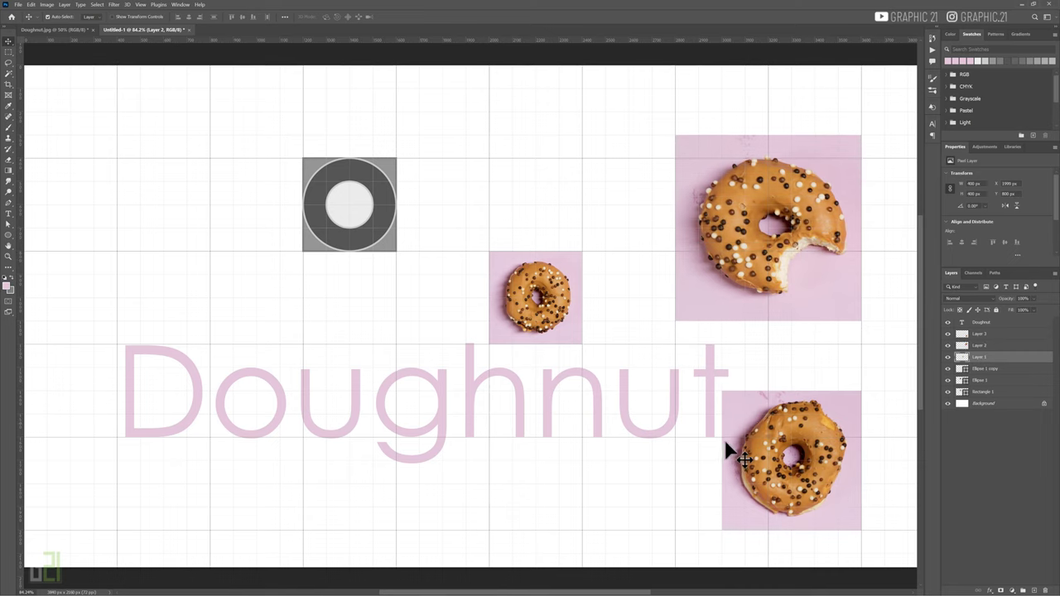
{"action": "left_click_drag", "start_coordinate": [745, 468], "coordinate": [768, 468]}
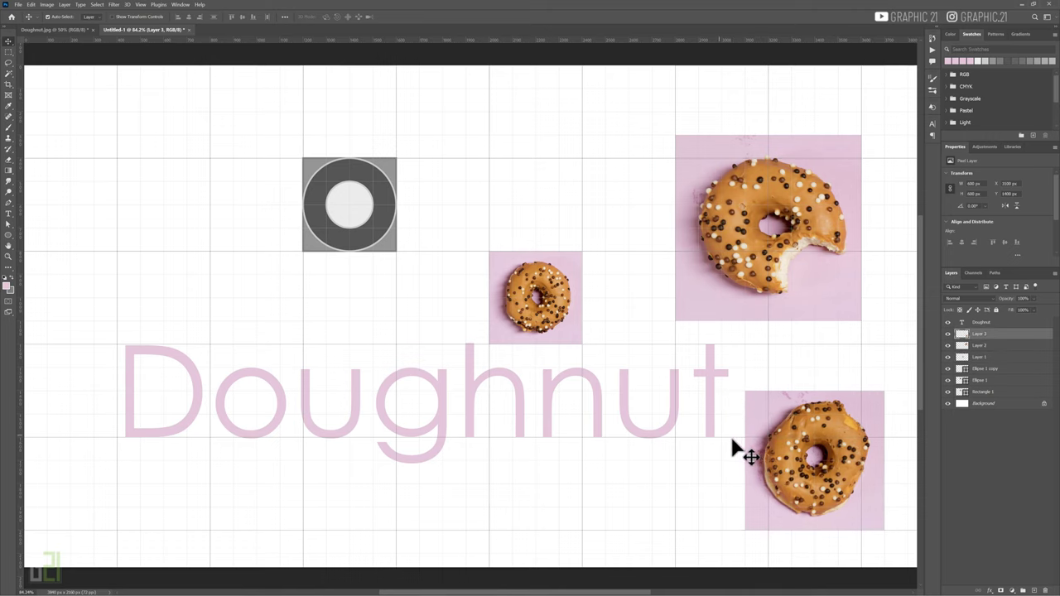
- Move the small and big doughnut squares up, then hide the grey circle and square placeholders
{"action": "left_click", "coordinate": [556, 335]}
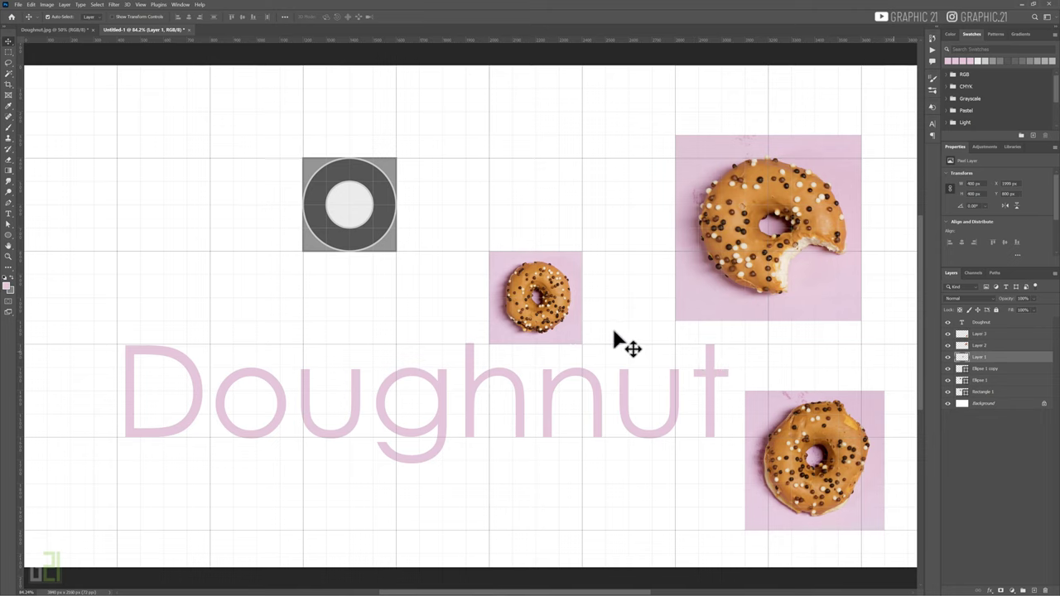
{"action": "left_click_drag", "start_coordinate": [570, 348], "coordinate": [568, 324]}
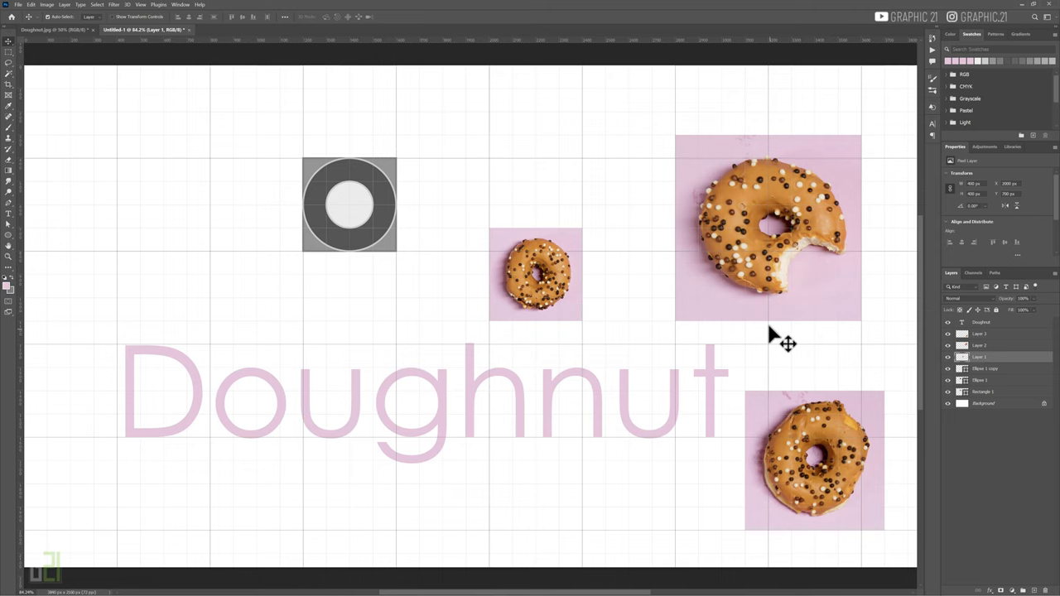
{"action": "left_click", "coordinate": [799, 310]}
{"action": "left_click_drag", "start_coordinate": [798, 311], "coordinate": [799, 287]}
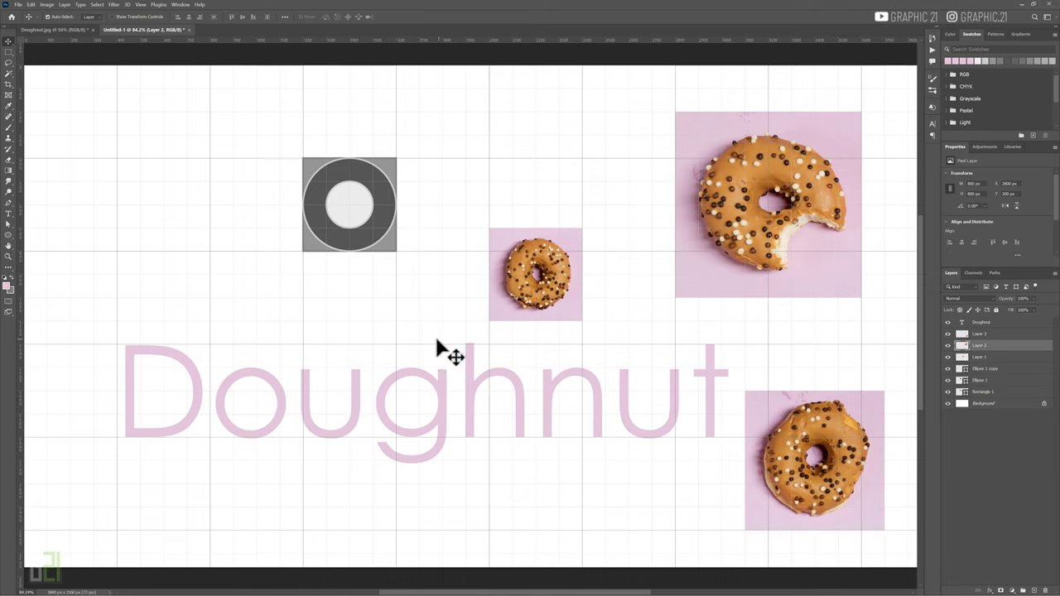
{"action": "left_click_drag", "start_coordinate": [948, 368], "coordinate": [948, 391]}
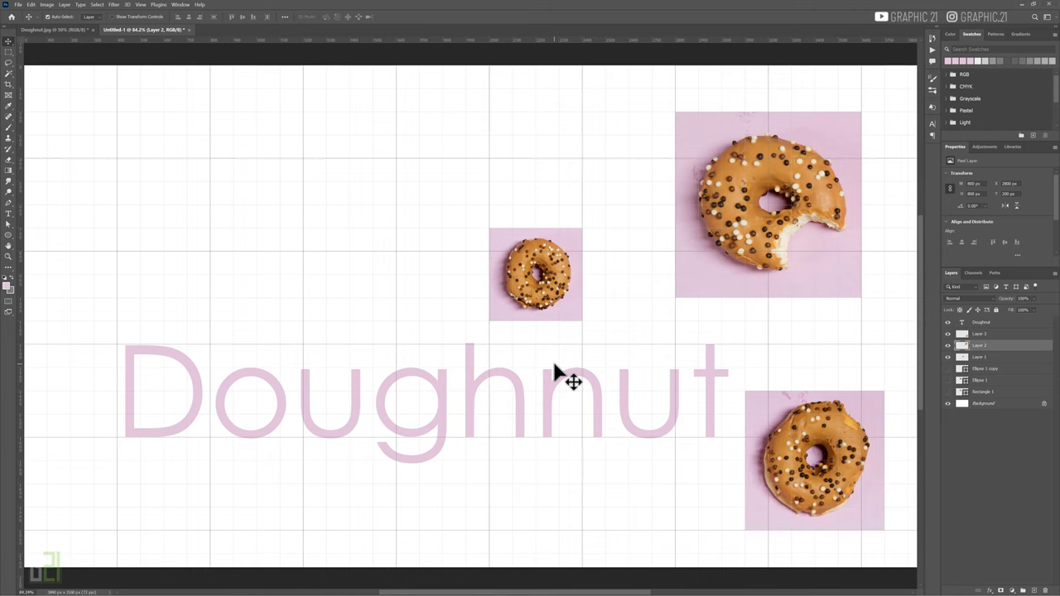
{"action": "left_click", "coordinate": [19, 7]}
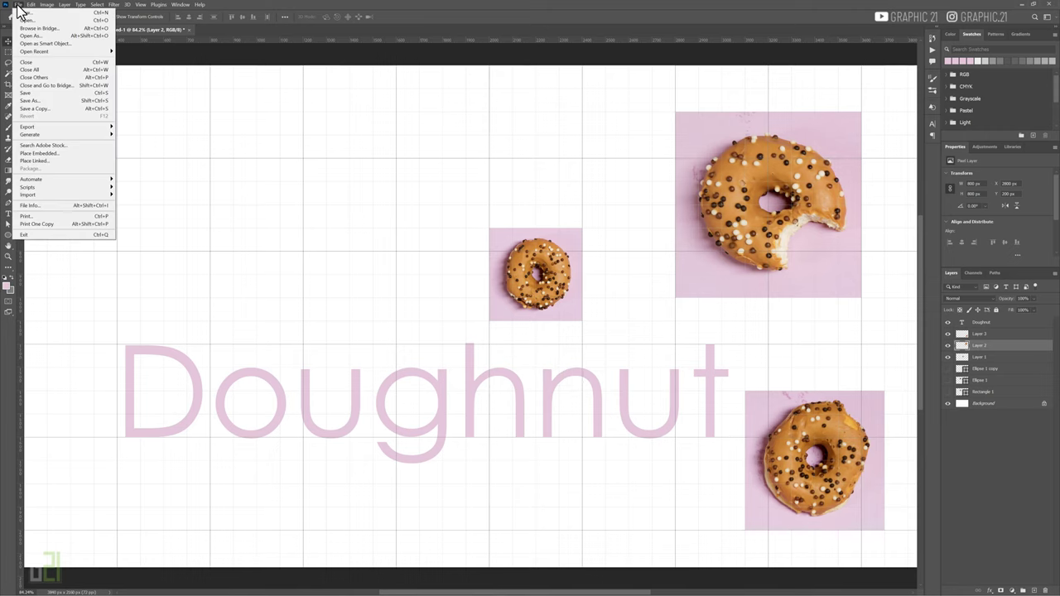
{"action": "left_click", "coordinate": [40, 216]}
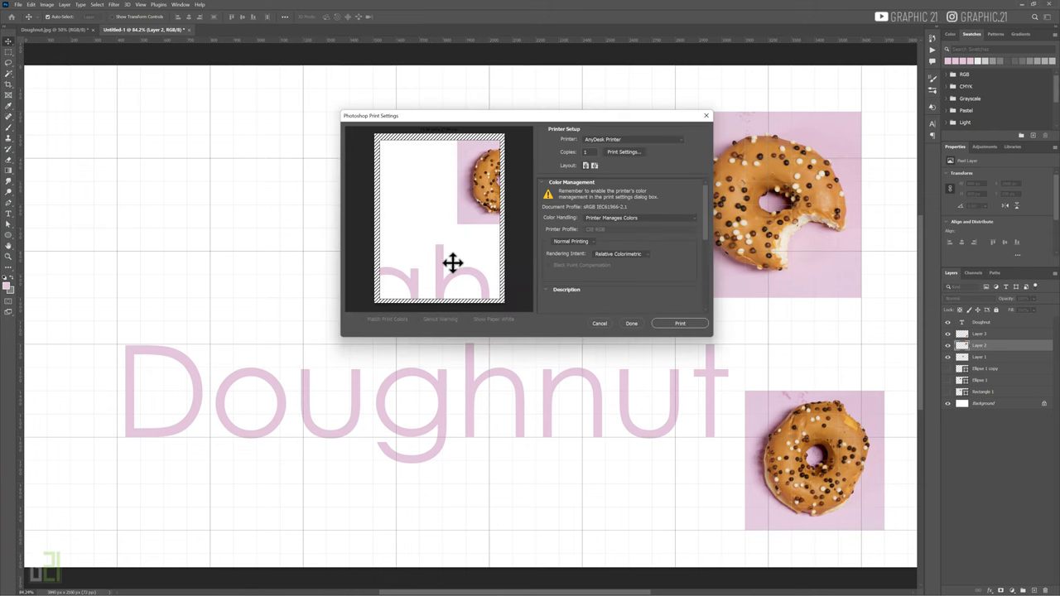
{"action": "mouse_move", "coordinate": [468, 264]}
{"action": "left_mouse_down"}
{"action": "mouse_move", "coordinate": [394, 202]}
{"action": "mouse_move", "coordinate": [449, 267]}
{"action": "mouse_move", "coordinate": [374, 279]}
{"action": "left_mouse_up"}
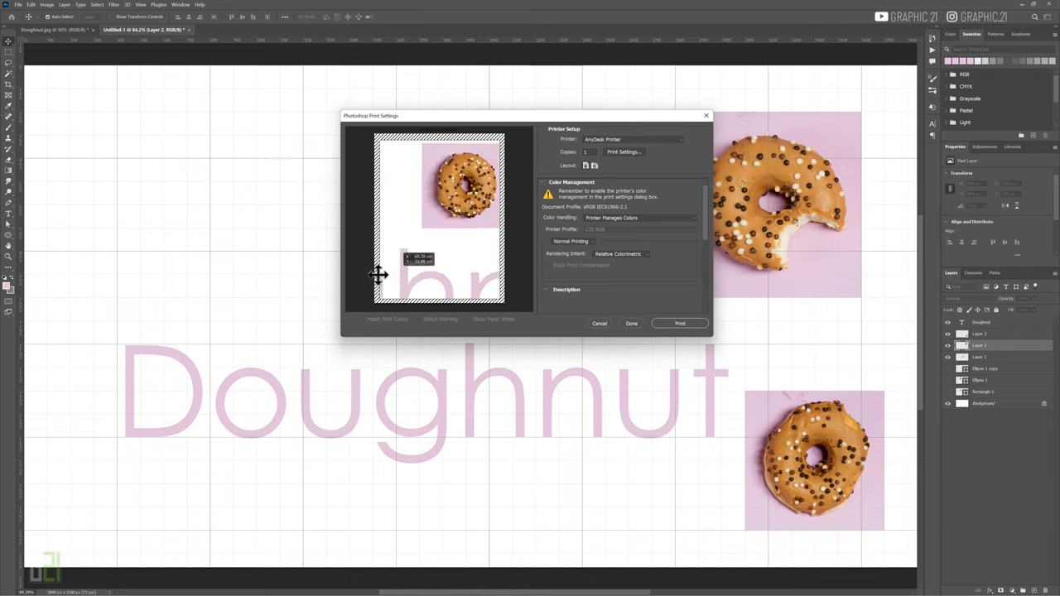
{"action": "left_click", "coordinate": [605, 325]}
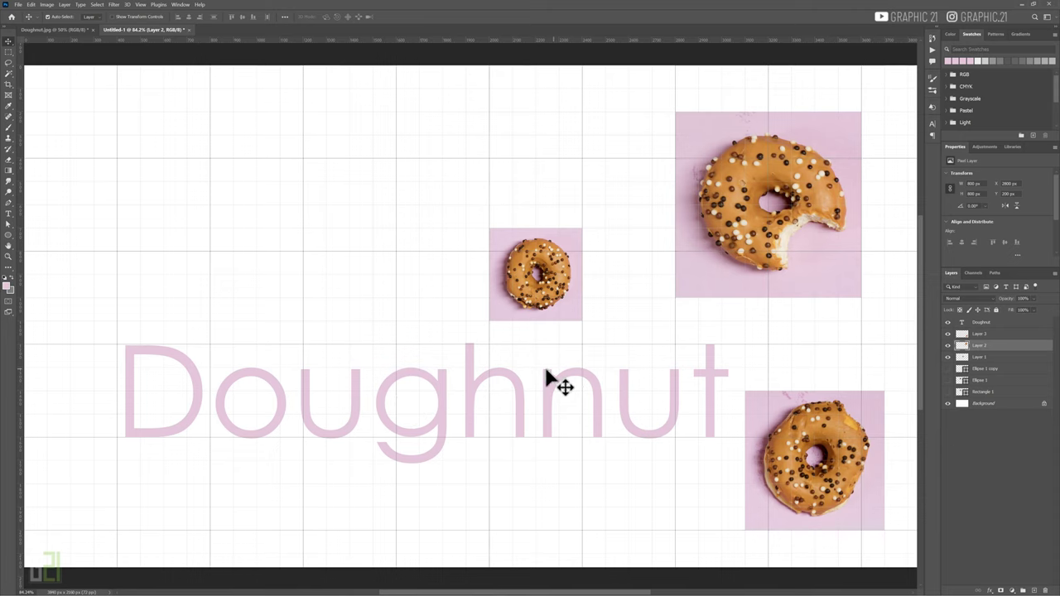
- Turn off the grid via View > Show > Grid
{"action": "left_click", "coordinate": [140, 4]}
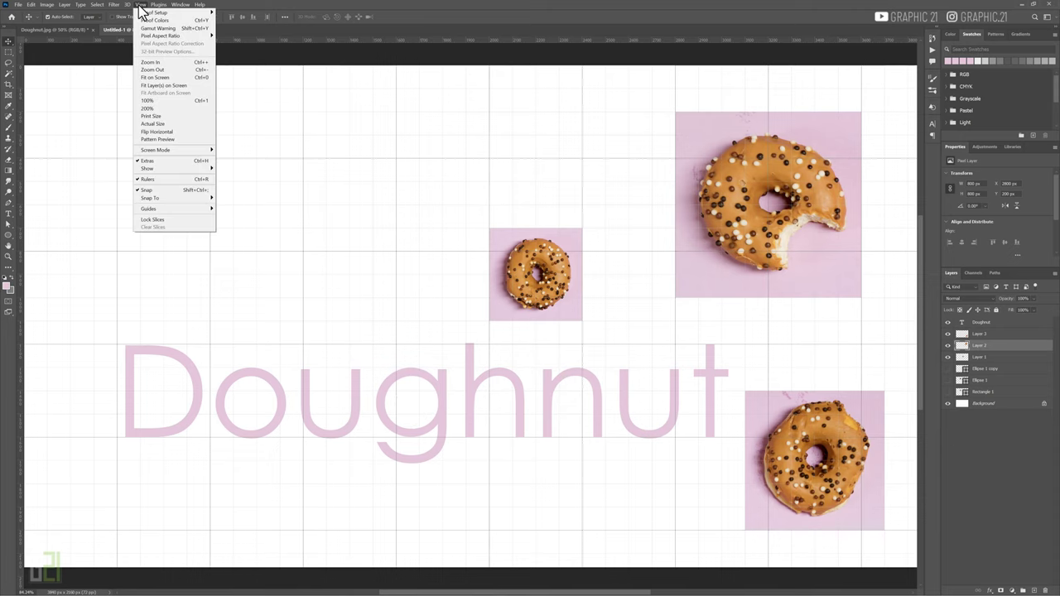
{"action": "mouse_move", "coordinate": [149, 168]}
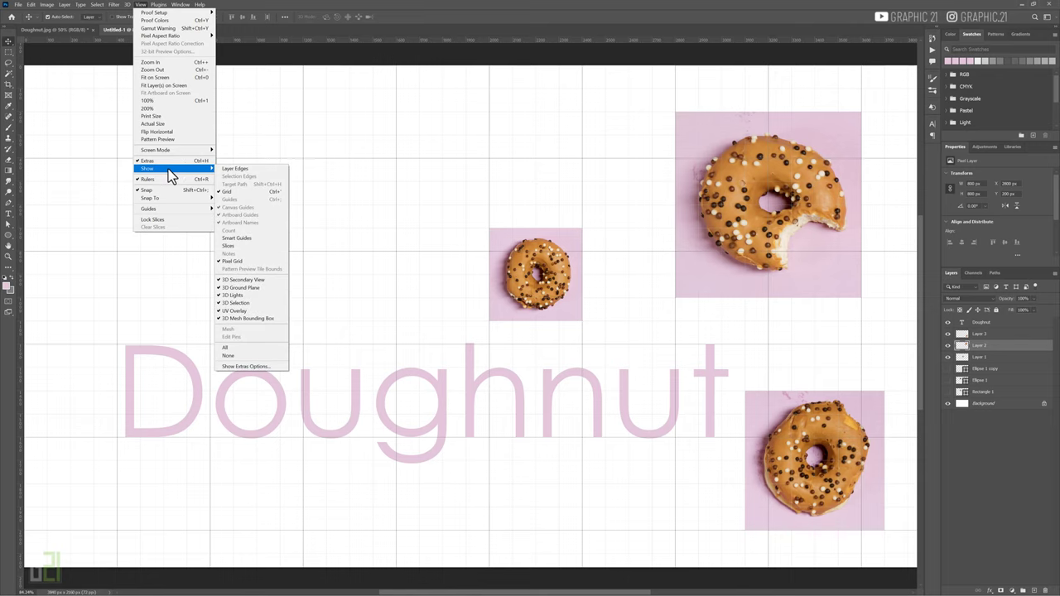
{"action": "left_click", "coordinate": [254, 200]}
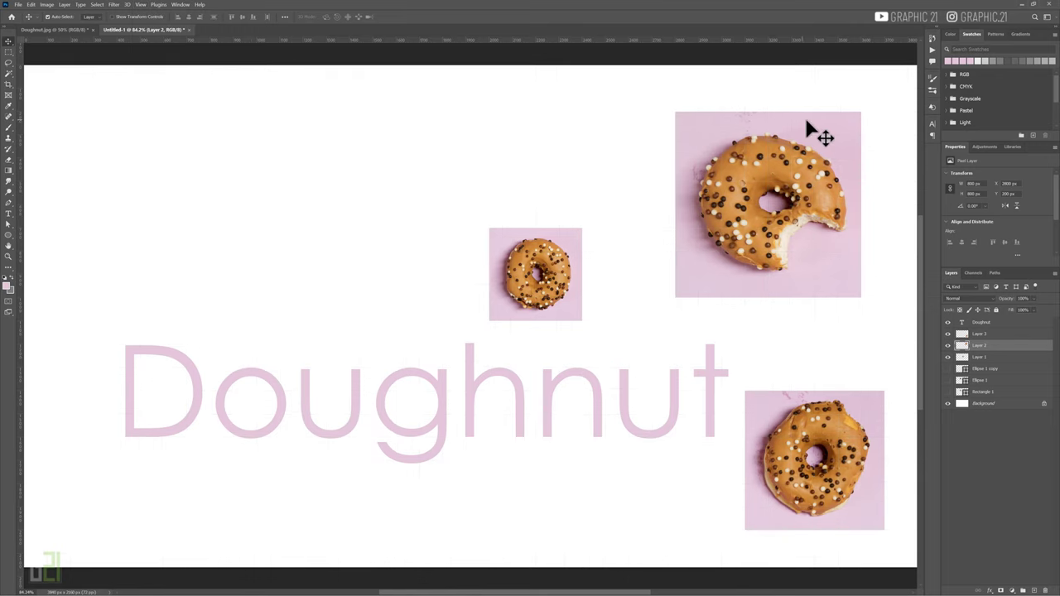